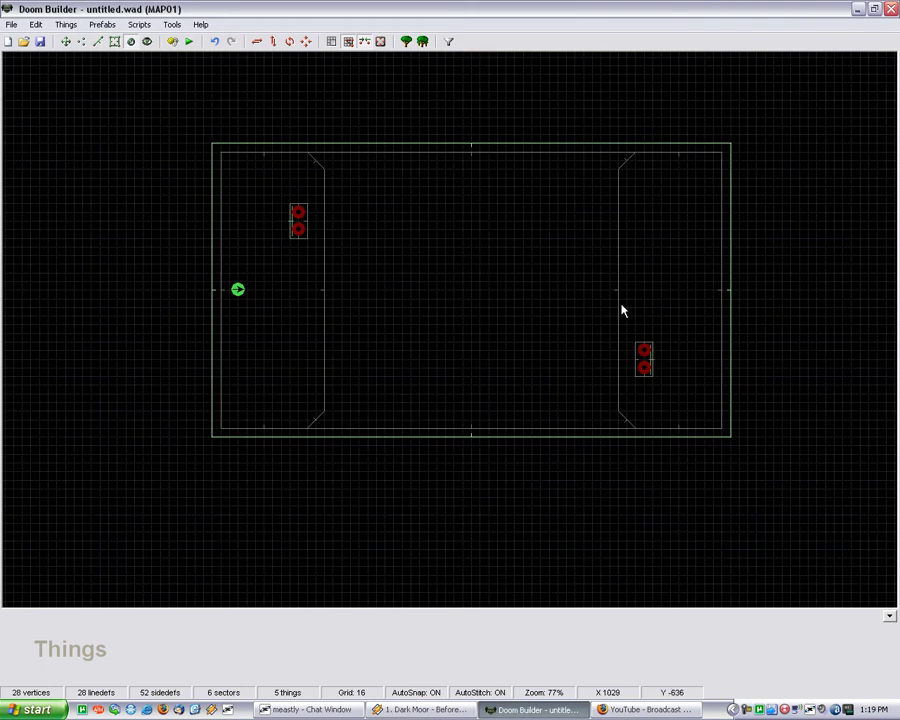
Step: Enter 3D mode and examine the arena's walls, sky ceiling, lava floor and raised platforms
scroll(656, 315, up, 1)
scroll(749, 473, down, 1)
scroll(408, 319, up, 1)
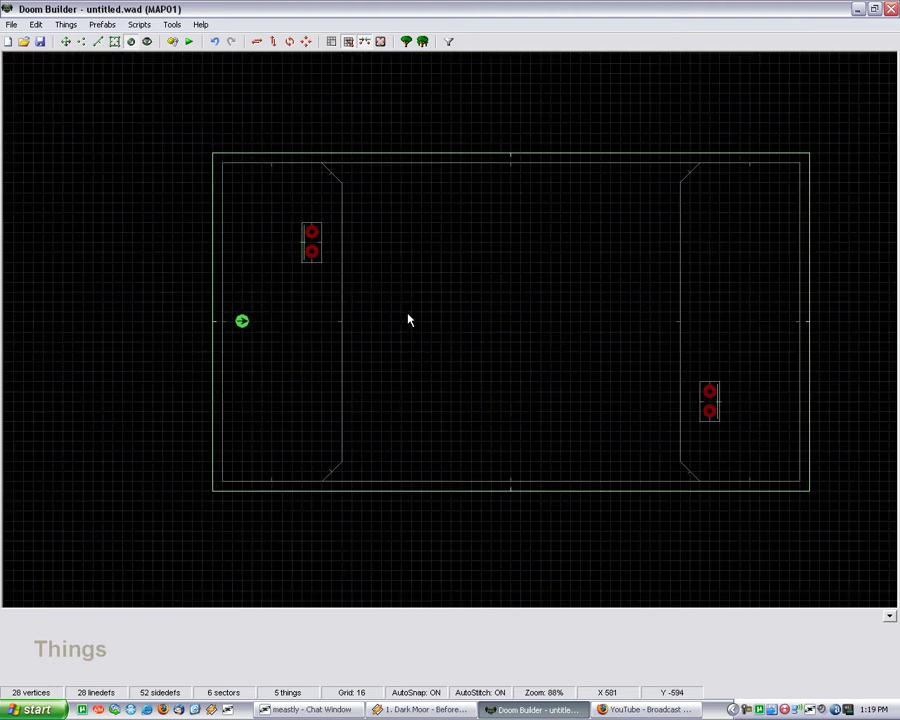
scroll(306, 286, up, 2)
key(w)
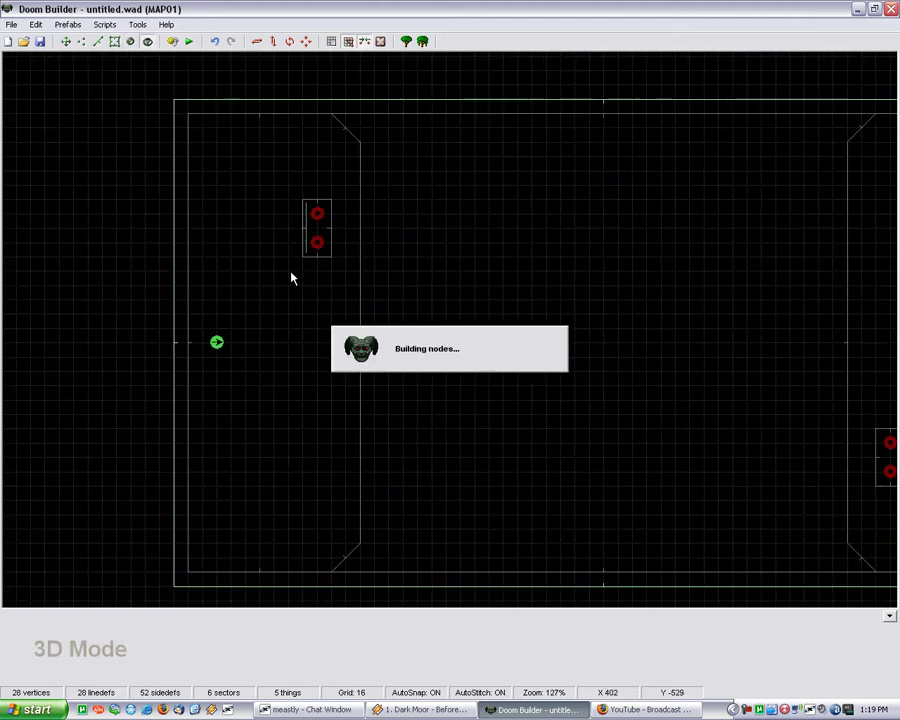
key(e)
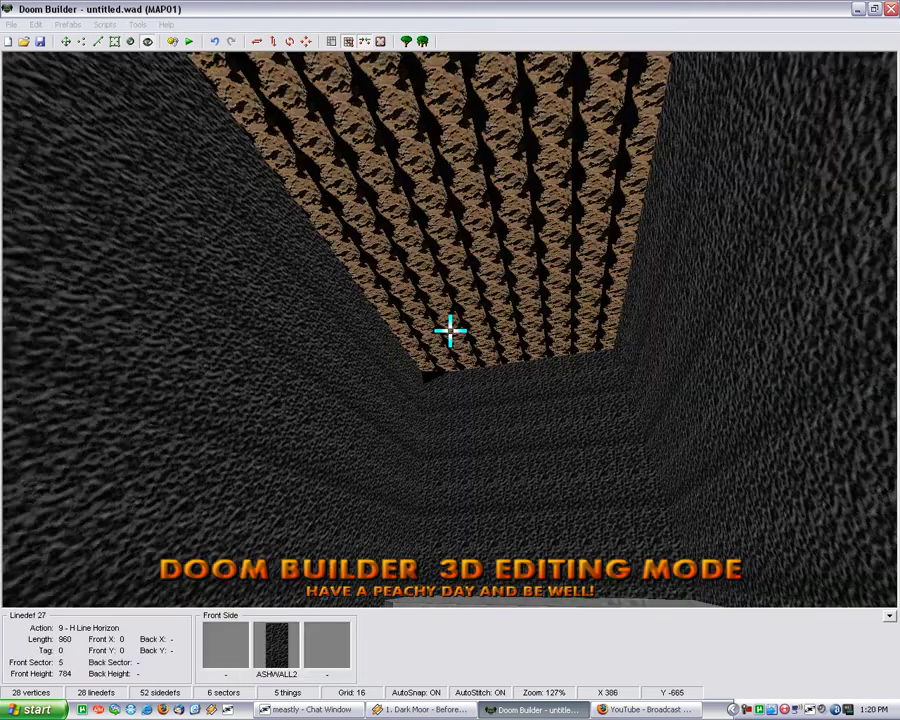
key(e)
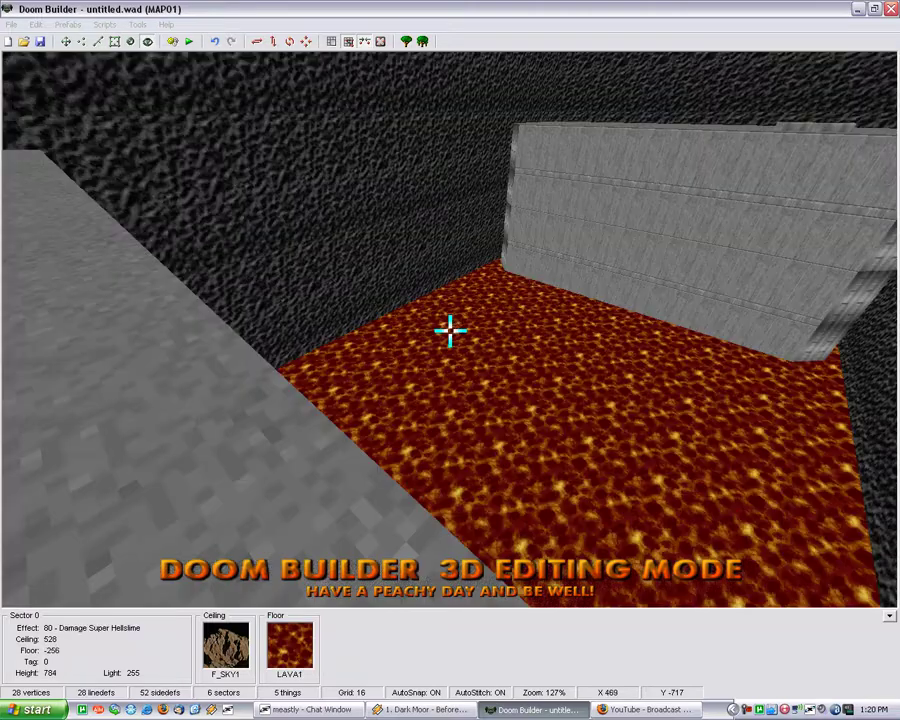
key(e)
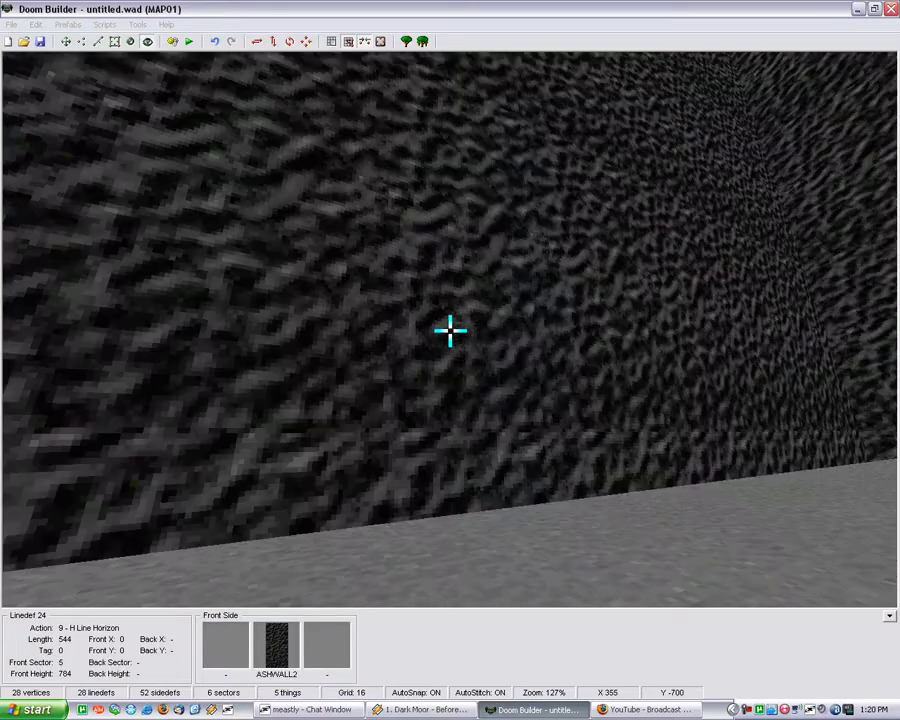
key(w)
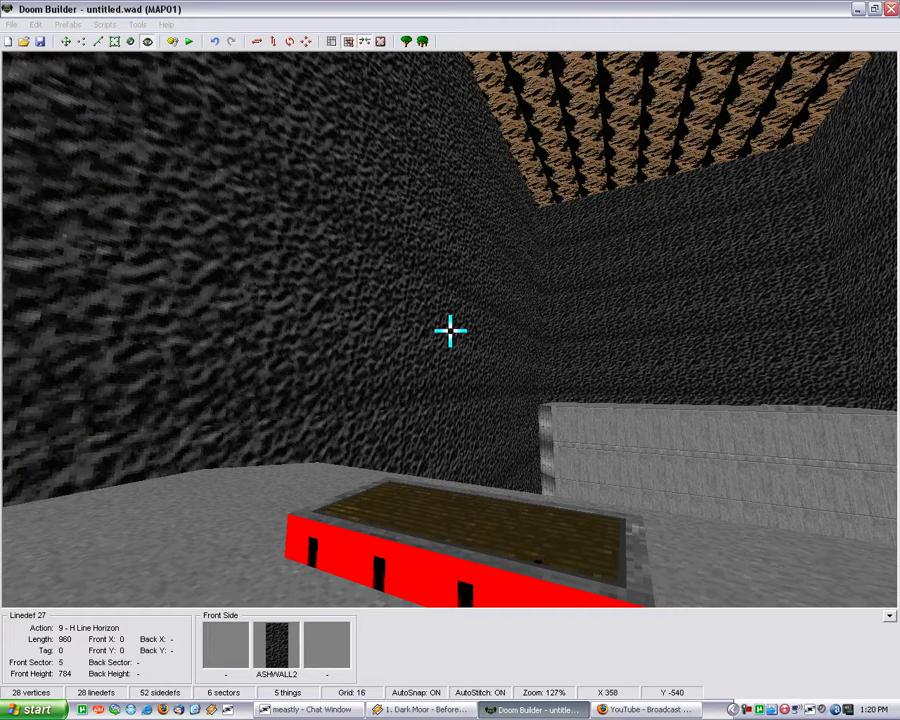
Step: Turn gravity on in 3D mode and examine the small raised pads on both platforms from several sides
key(g)
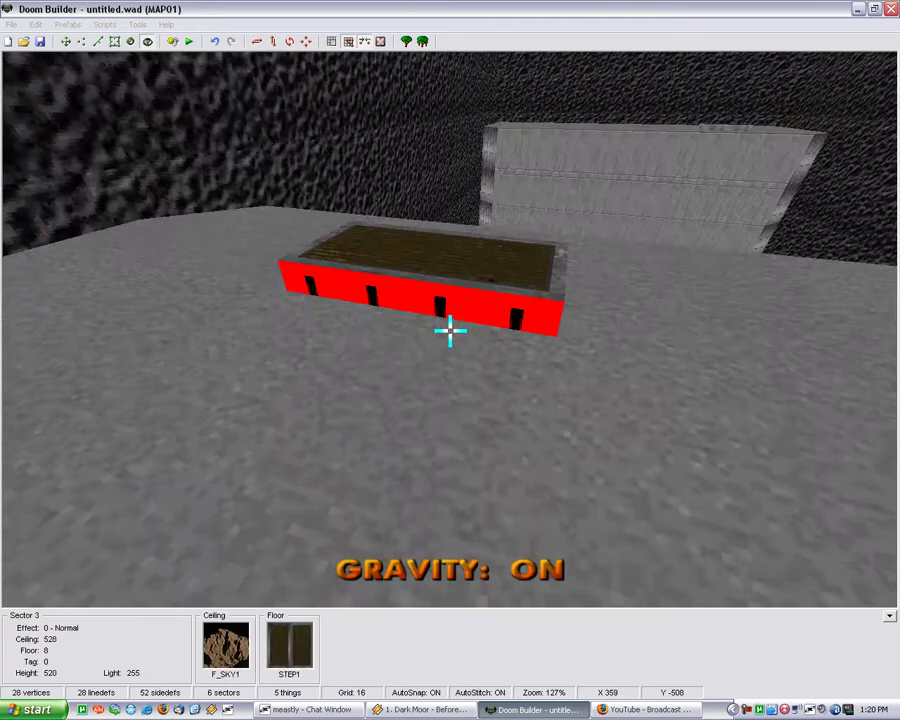
key(f)
key(e)
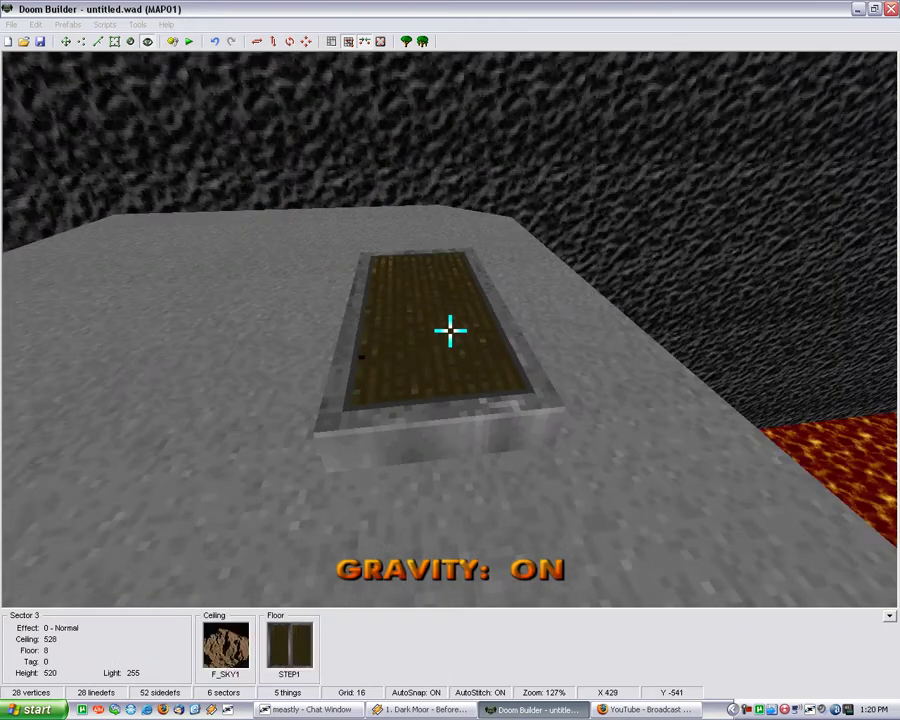
key(f)
key(d)
key(d)
key(s)
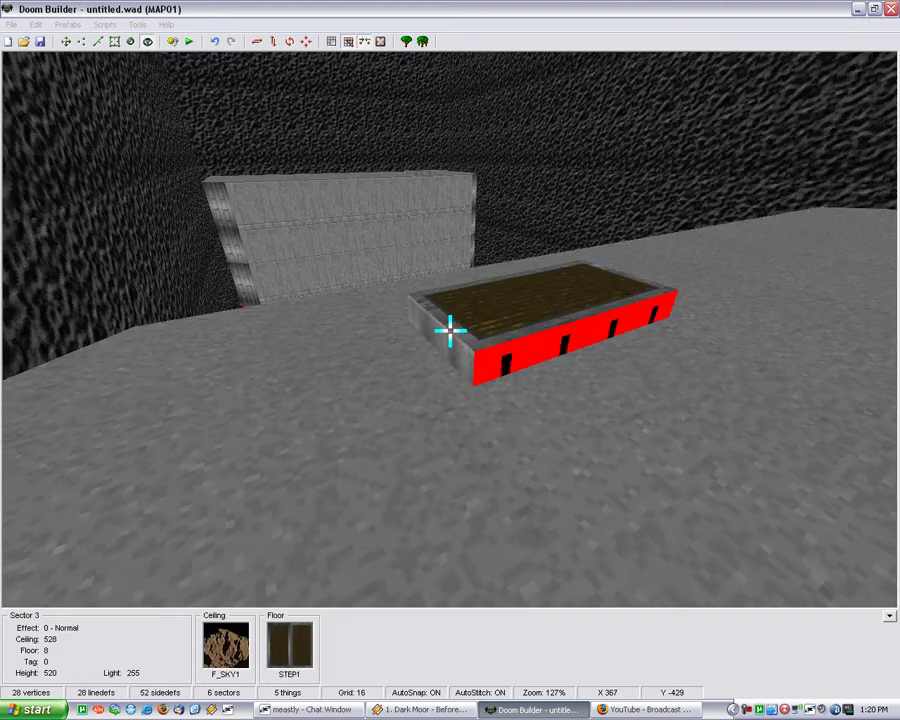
key(e)
key(e)
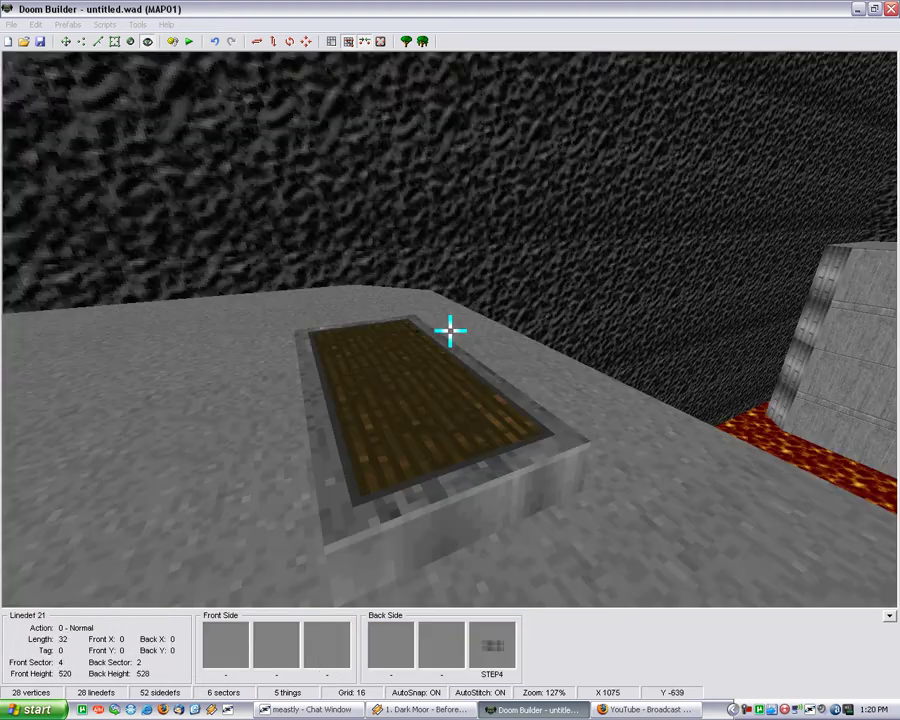
key(s)
Step: Show things in 3D mode and examine the white particle fountains on the raised pads before returning to the map
key(t)
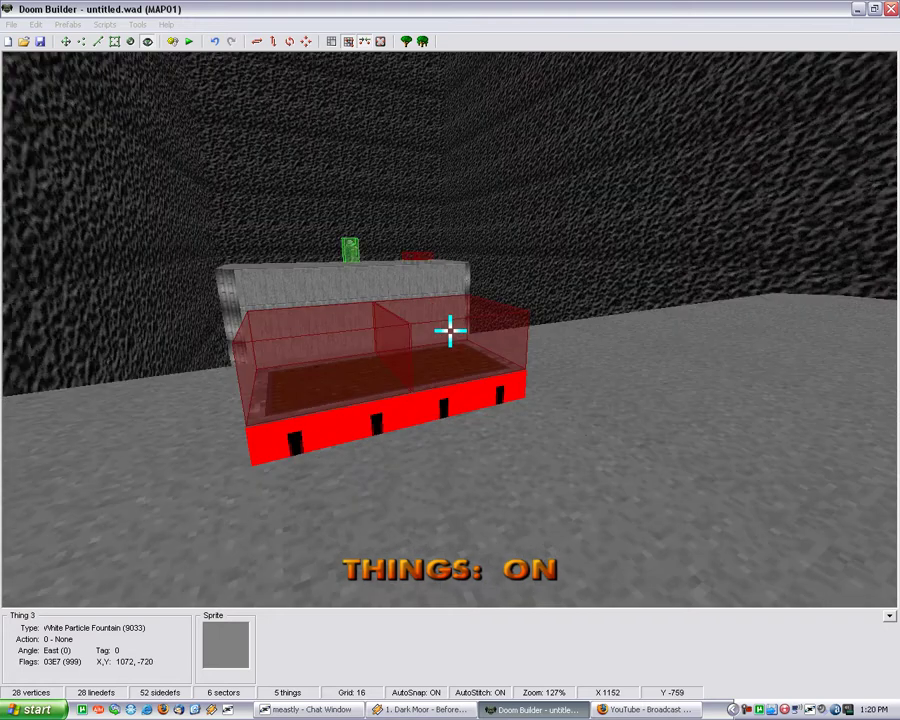
key(e)
key(e)
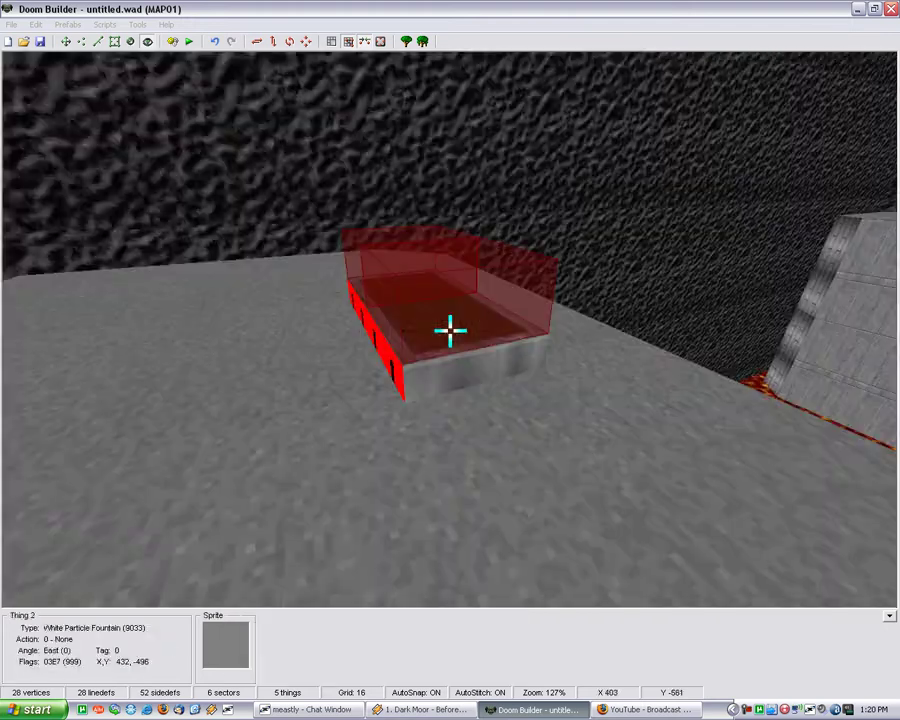
key(s)
key(s)
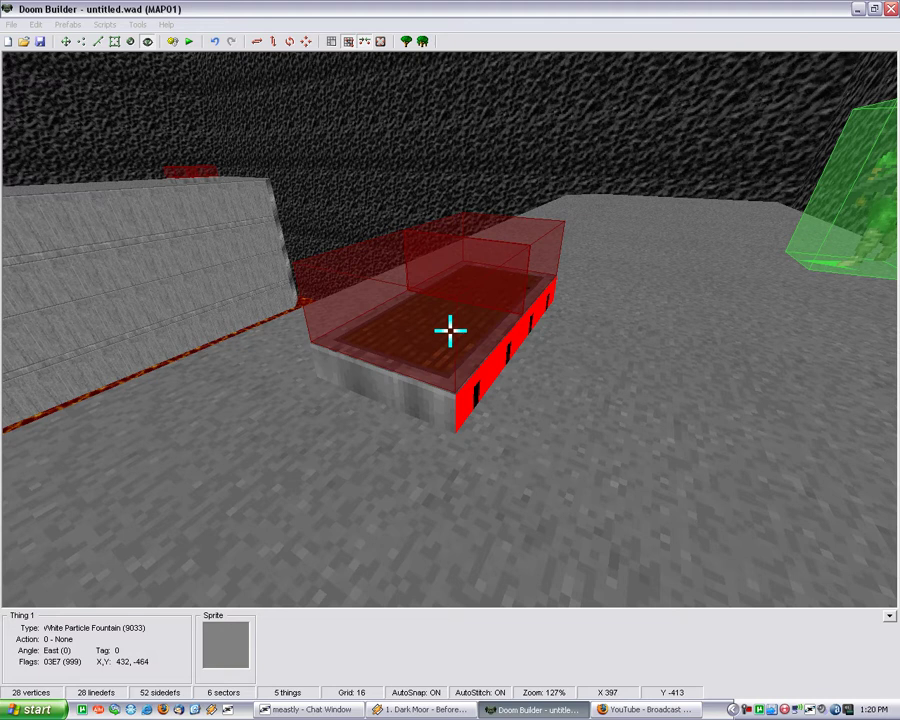
key(s)
key(f)
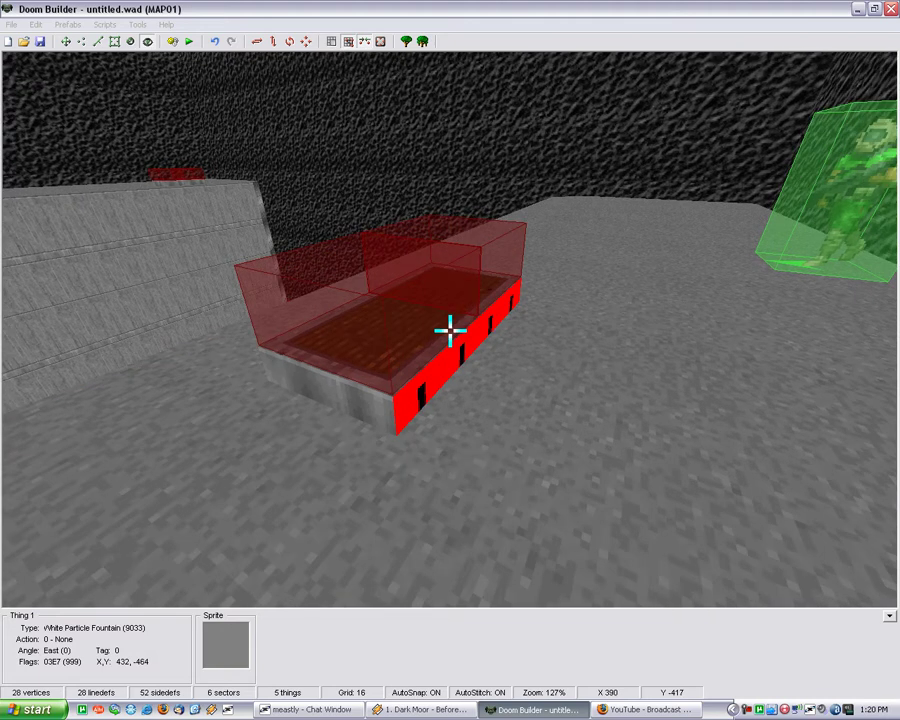
key(f)
key(s)
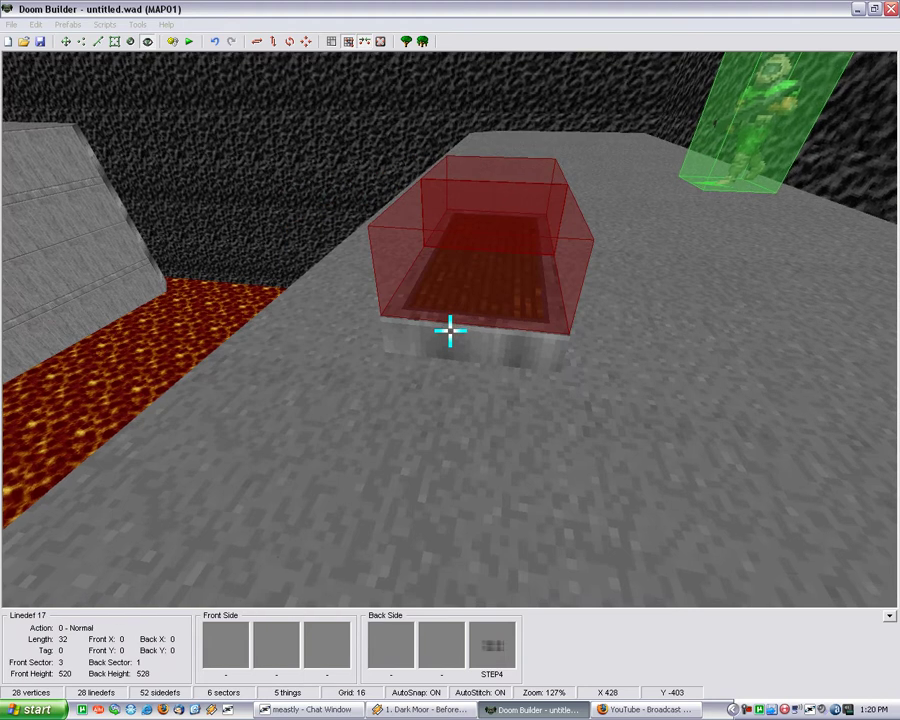
key(e)
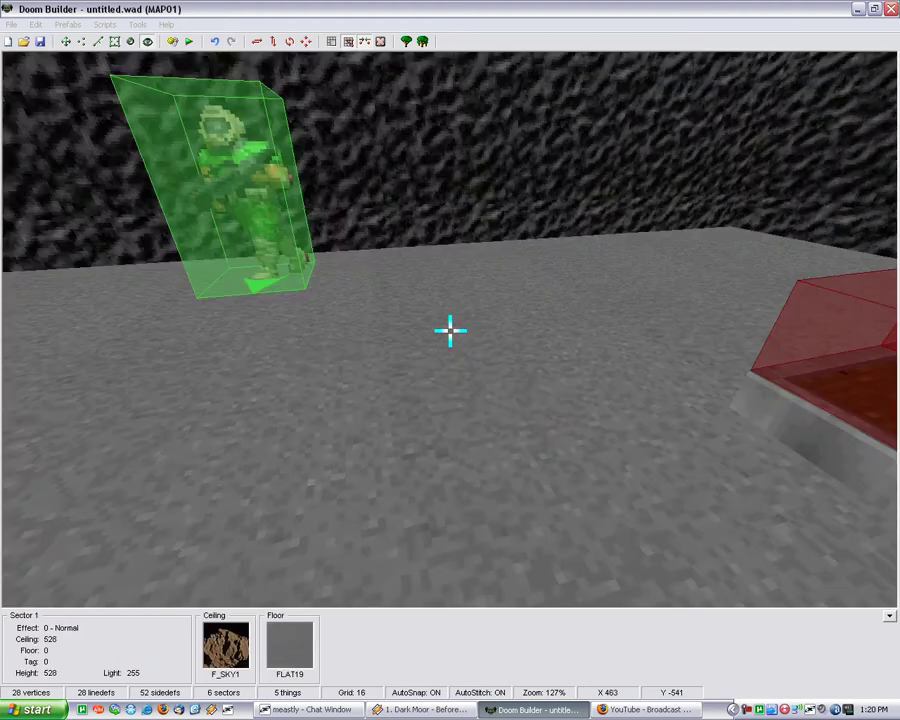
key(f)
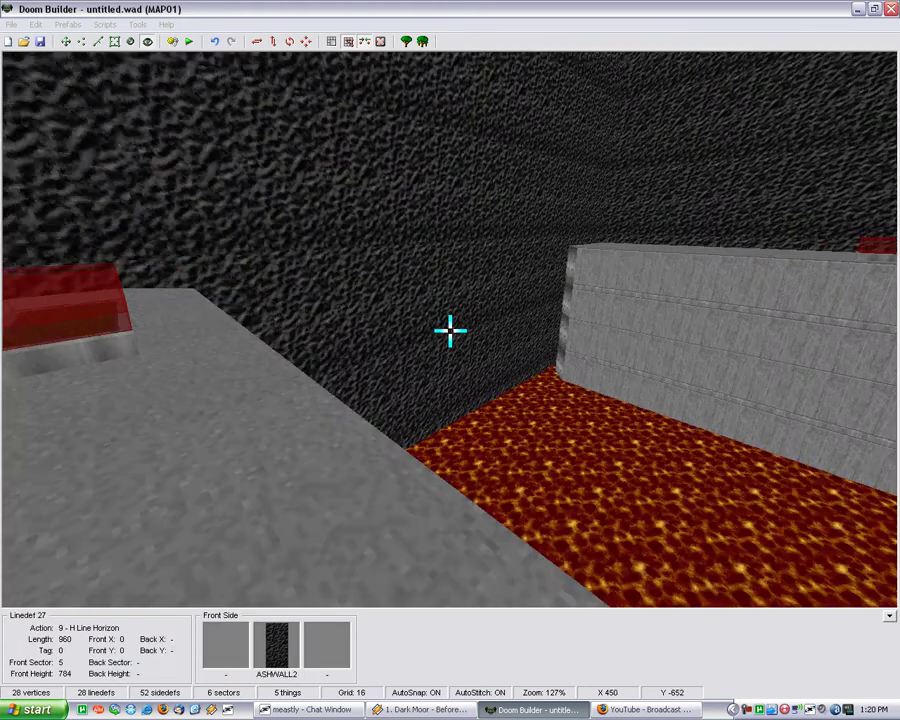
mouse_move(450, 330)
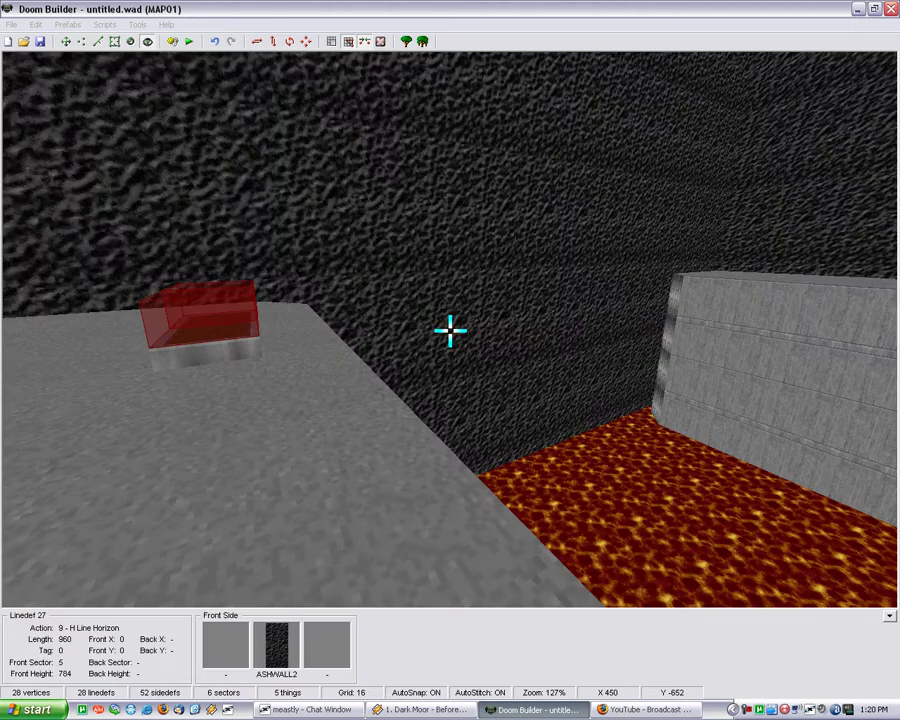
key(s)
key(e)
key(w)
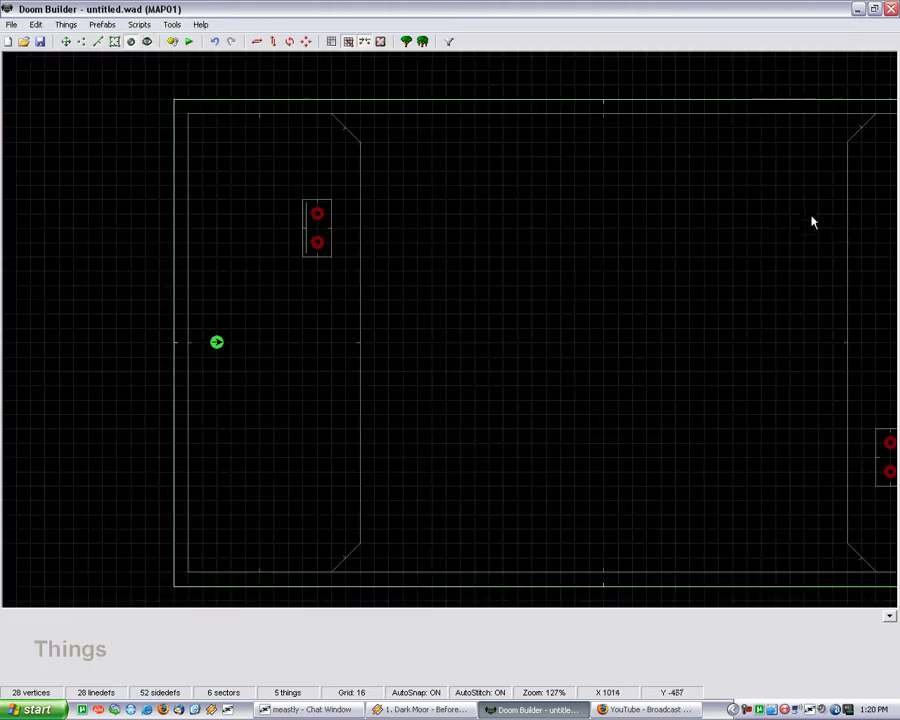
scroll(184, 168, down, 2)
scroll(188, 180, up, 4)
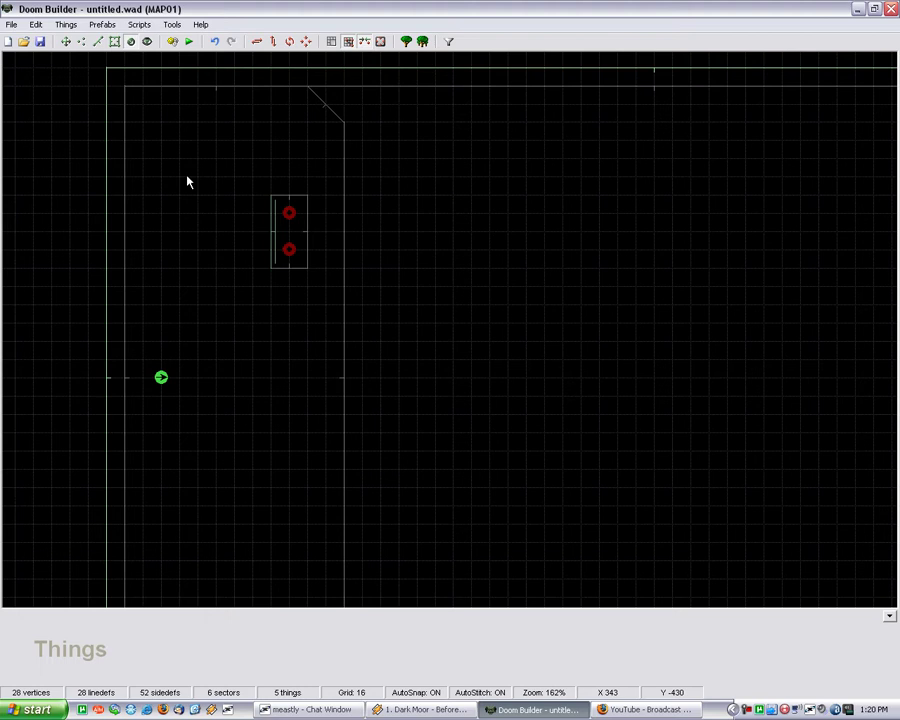
scroll(188, 182, up, 1)
key(Insert)
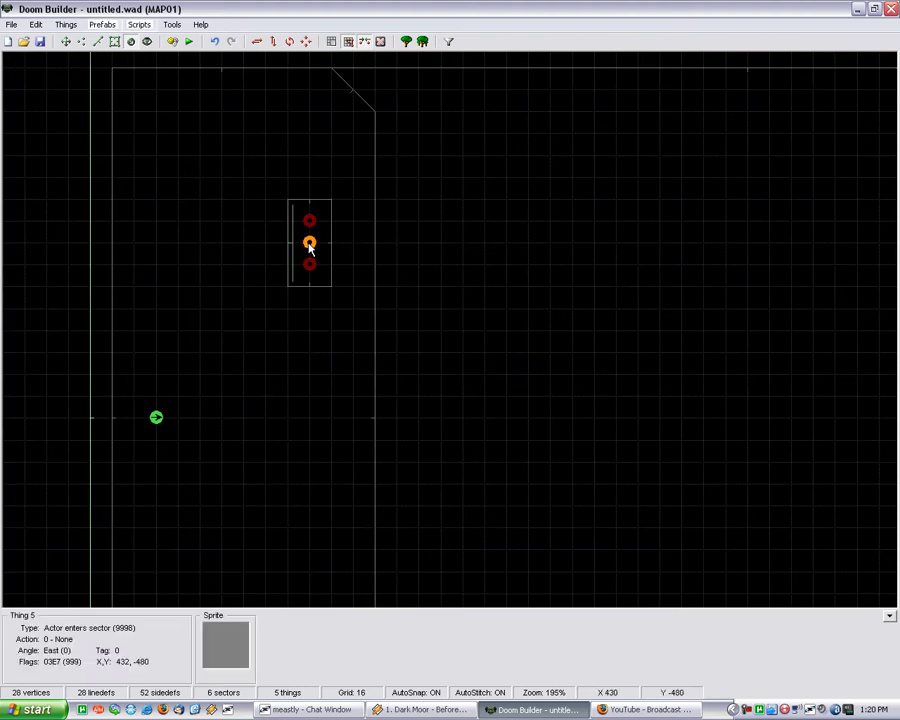
right_click(308, 244)
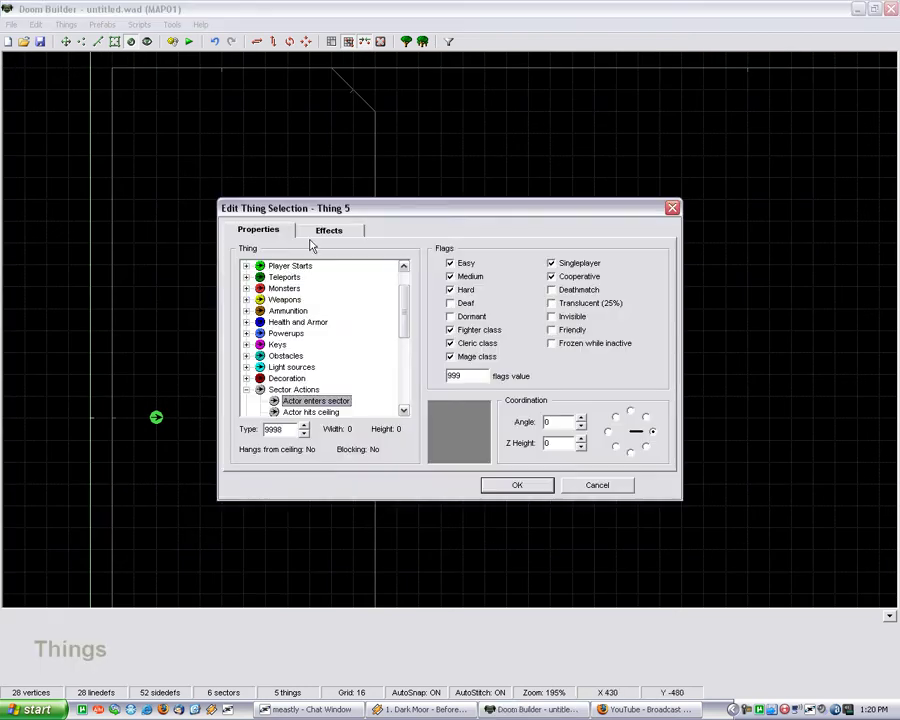
click(627, 487)
key(Delete)
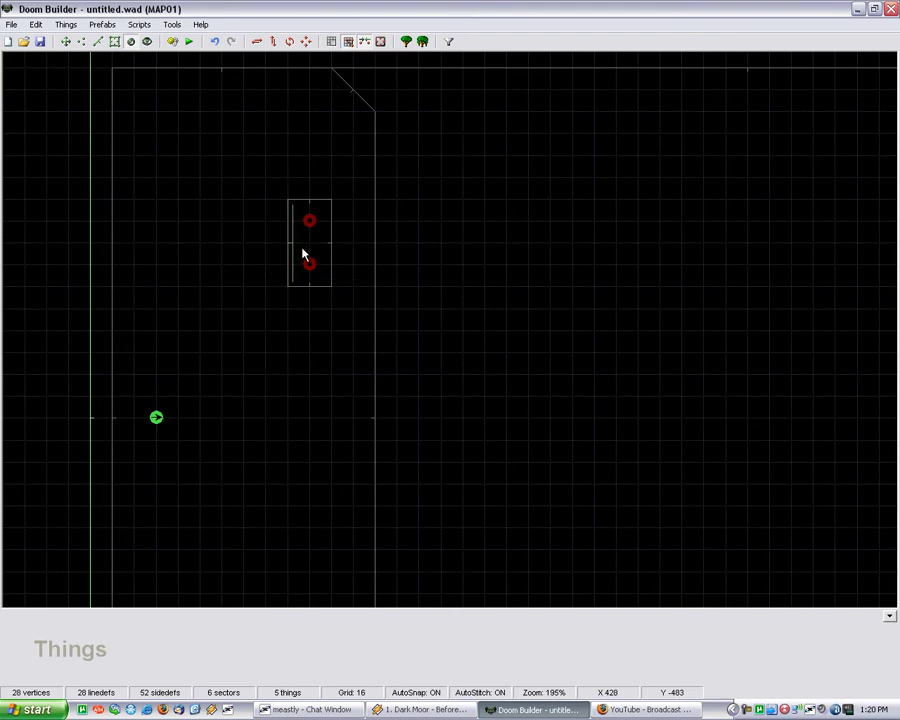
Step: Switch to lines mode and check the actions of the pad's west edge and inner line on the player-start platform
scroll(270, 240, up, 2)
click(100, 42)
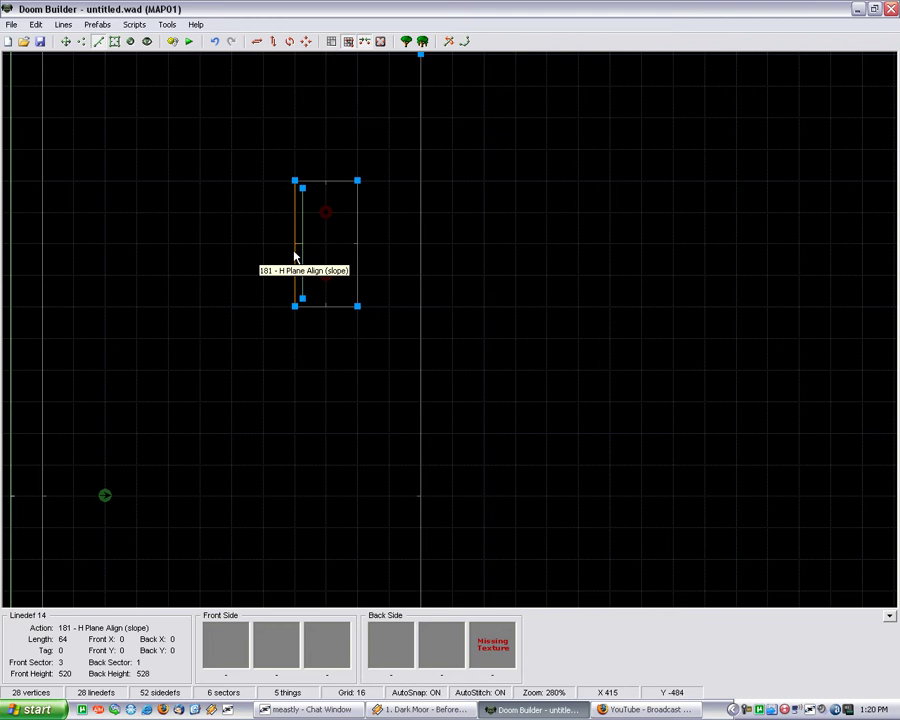
scroll(320, 232, up, 5)
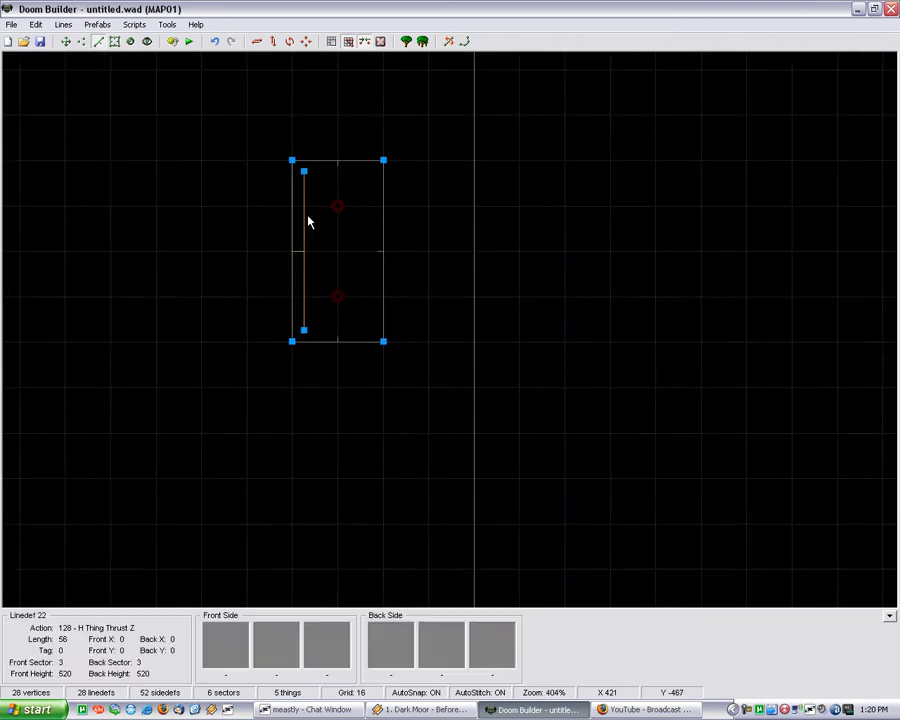
Step: Set the grid size to 4 and toggle automatic grid snapping off and back on
click(334, 42)
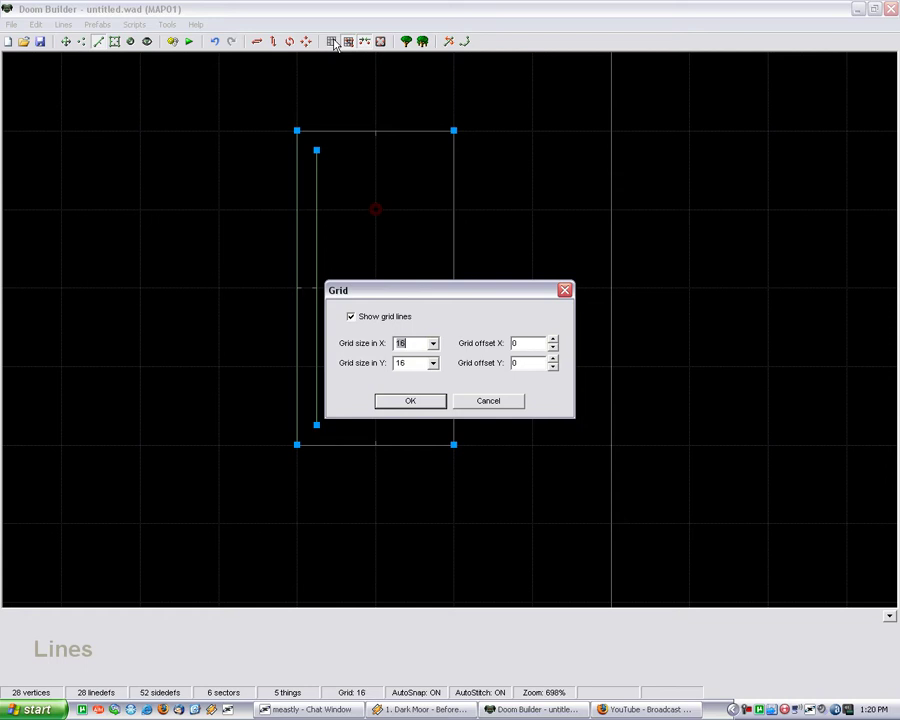
text(4)
key(Return)
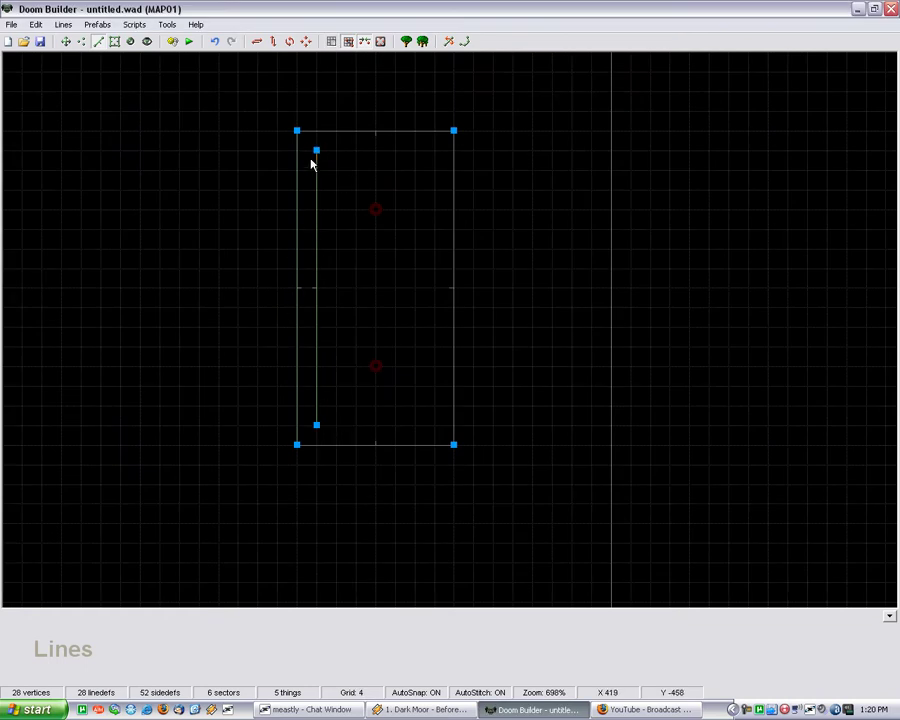
click(343, 43)
click(343, 43)
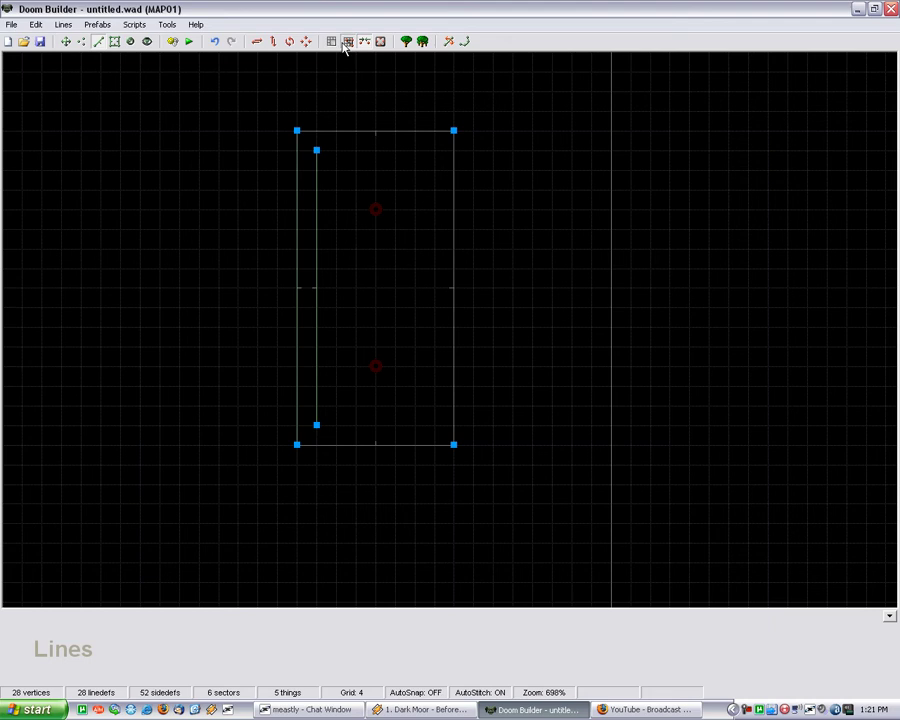
Step: Set the grid size to 32 in both X and Y
click(331, 42)
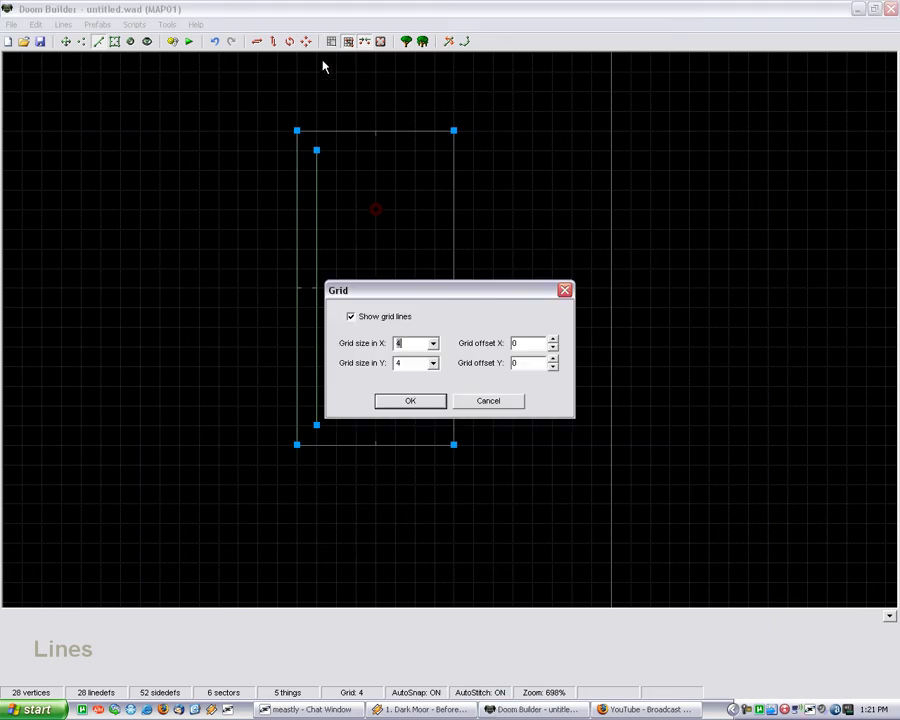
text(32)
key(Tab)
text(32)
key(Return)
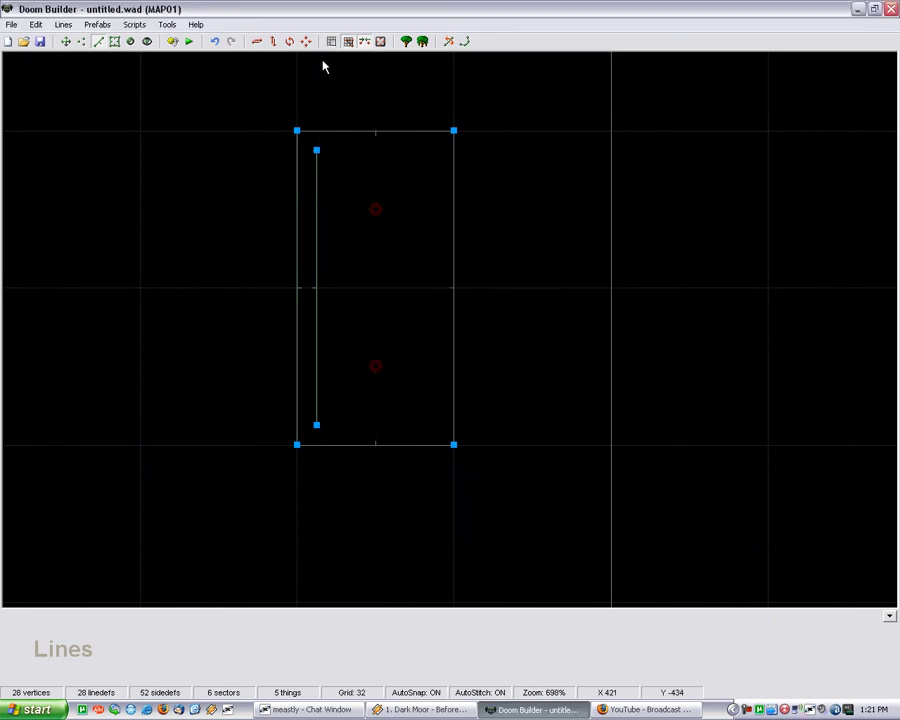
Step: Assign the H Thing Thrust Z (128) action with a force of 125 to the inner line of the pad near the player start
right_click(317, 285)
click(432, 263)
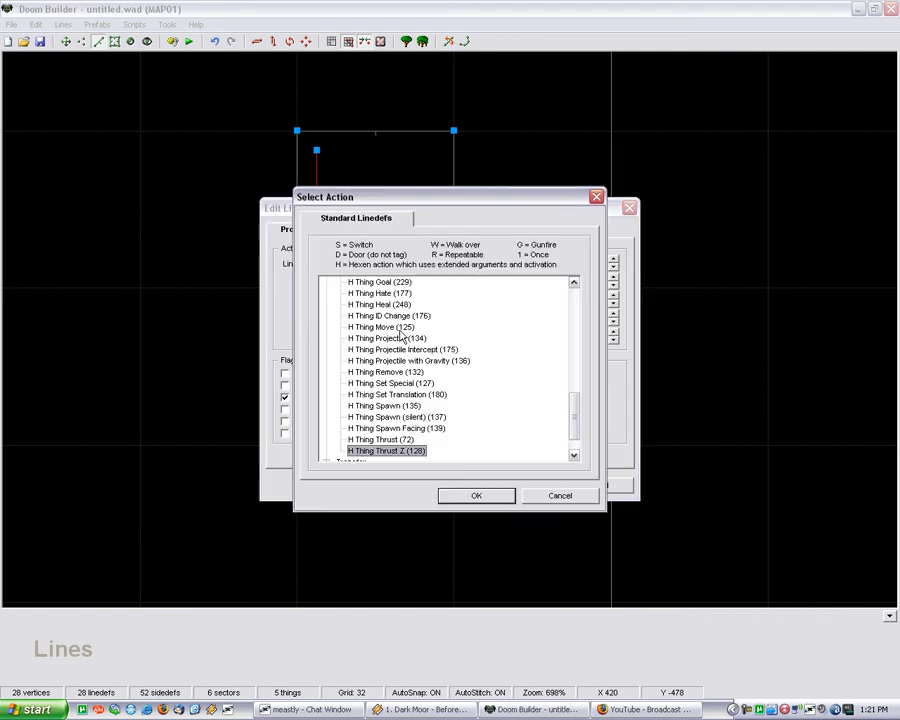
scroll(331, 408, up, 5)
click(345, 372)
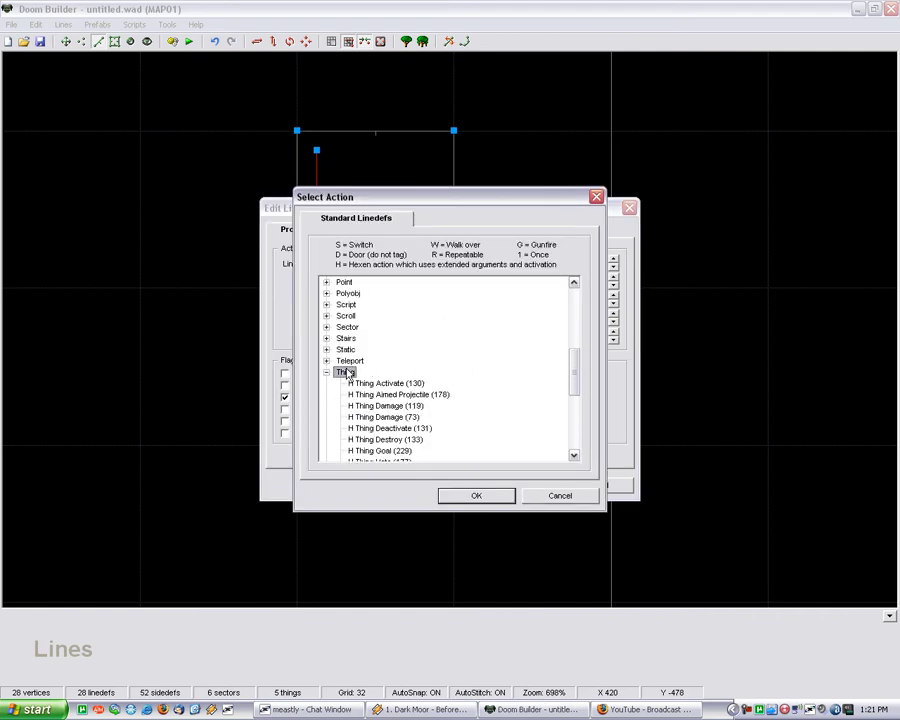
scroll(368, 400, down, 6)
click(386, 417)
click(484, 501)
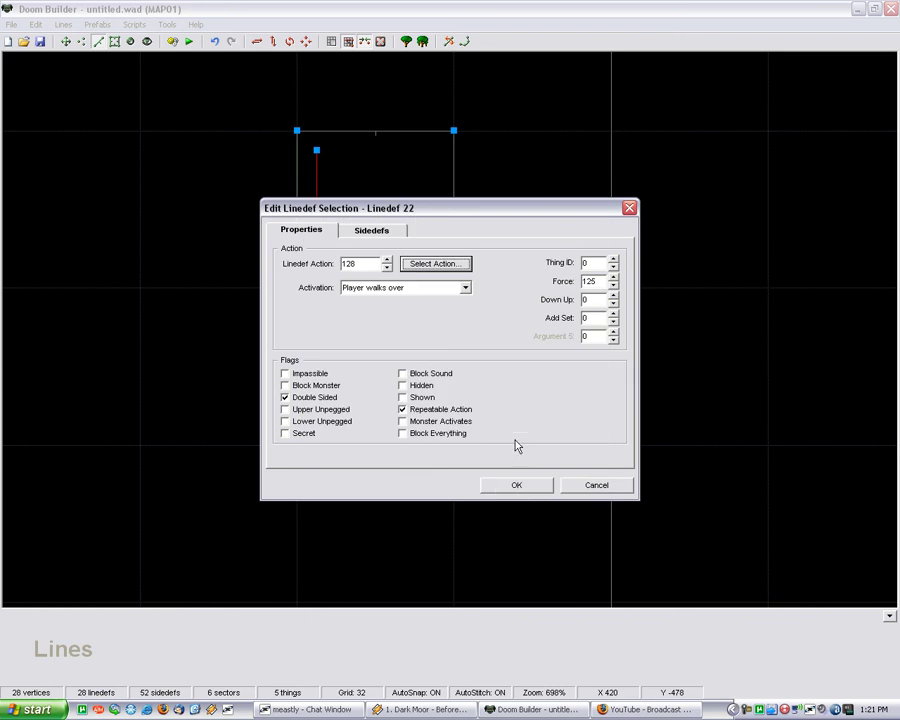
click(601, 281)
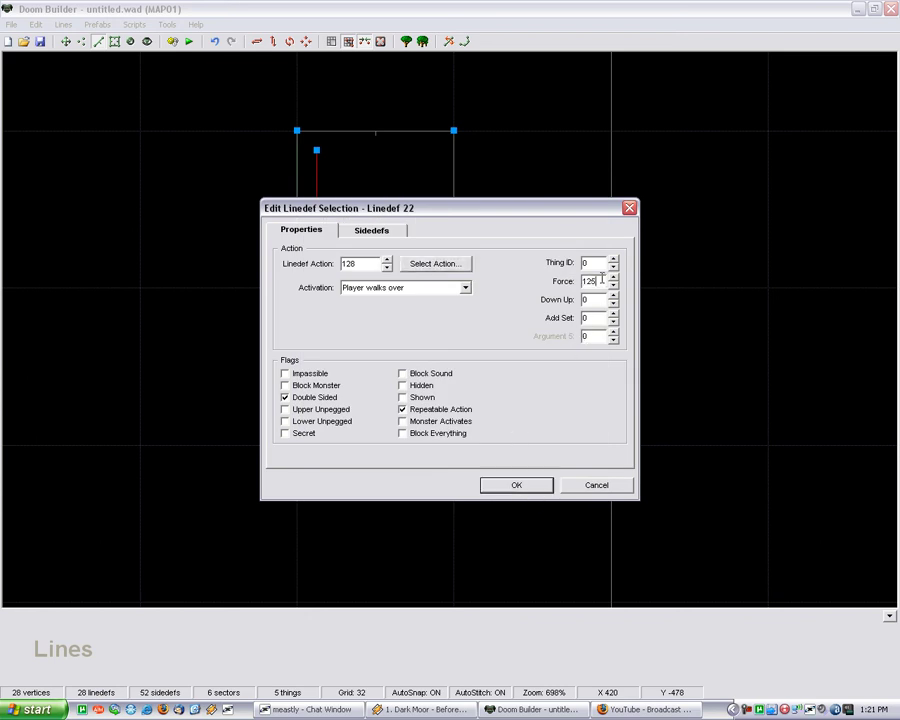
click(512, 484)
scroll(345, 432, down, 8)
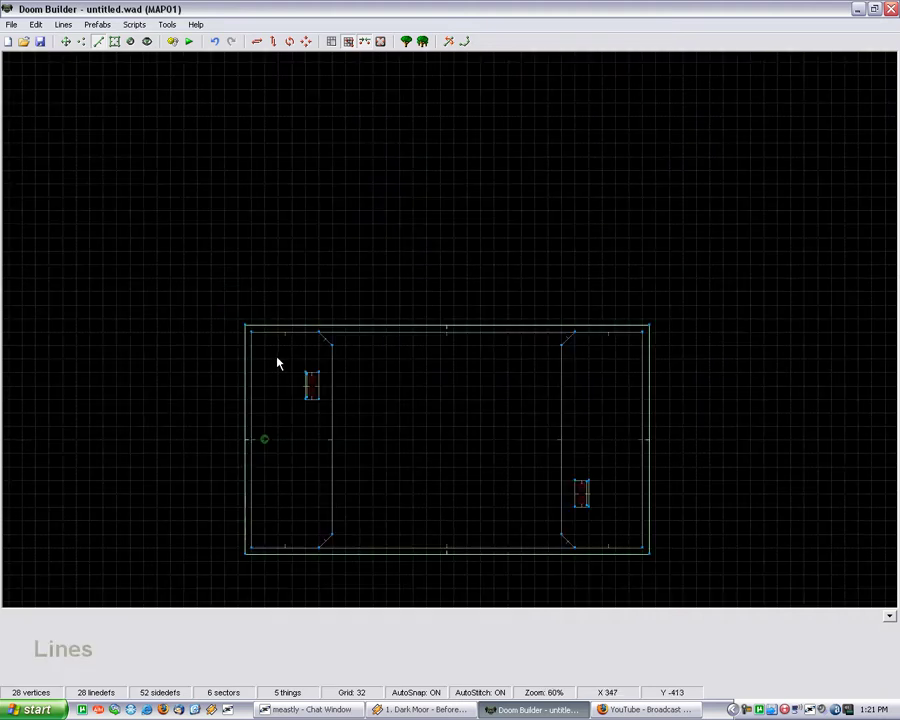
scroll(307, 400, up, 1)
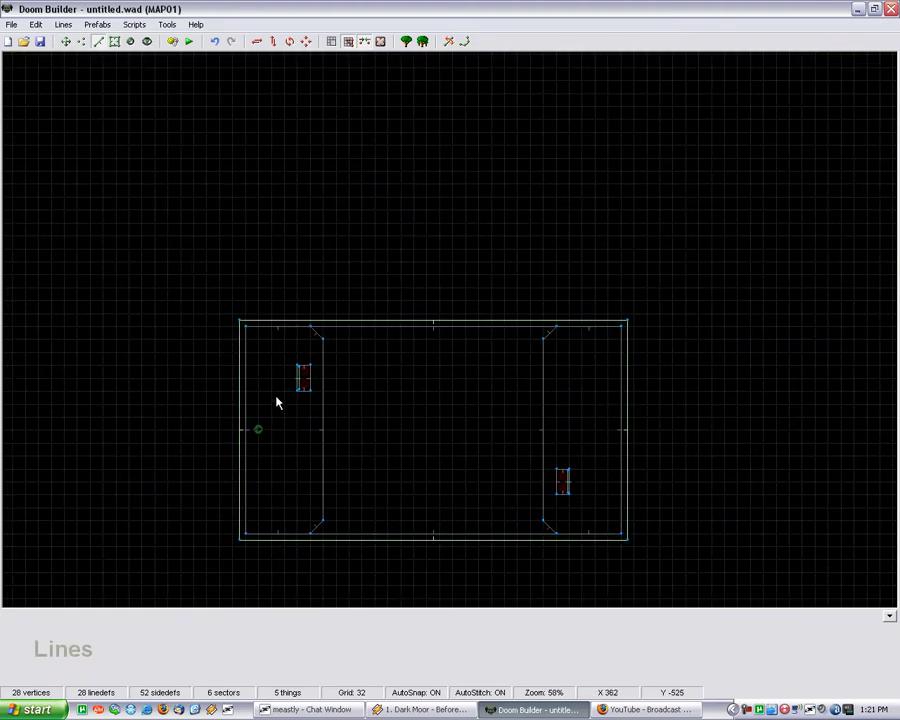
scroll(309, 411, down, 1)
scroll(334, 470, up, 1)
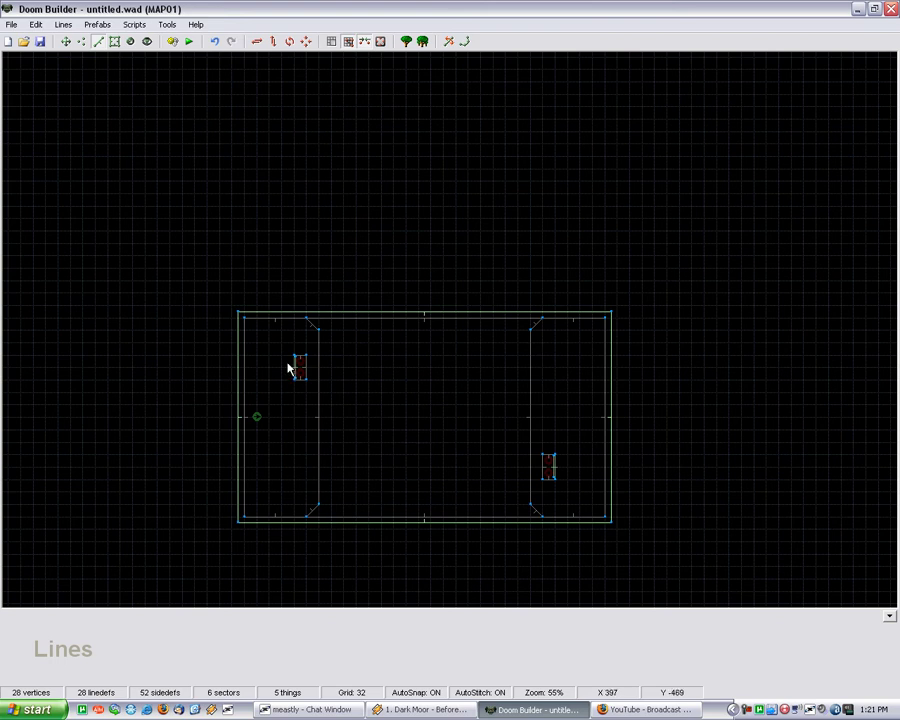
scroll(299, 368, up, 2)
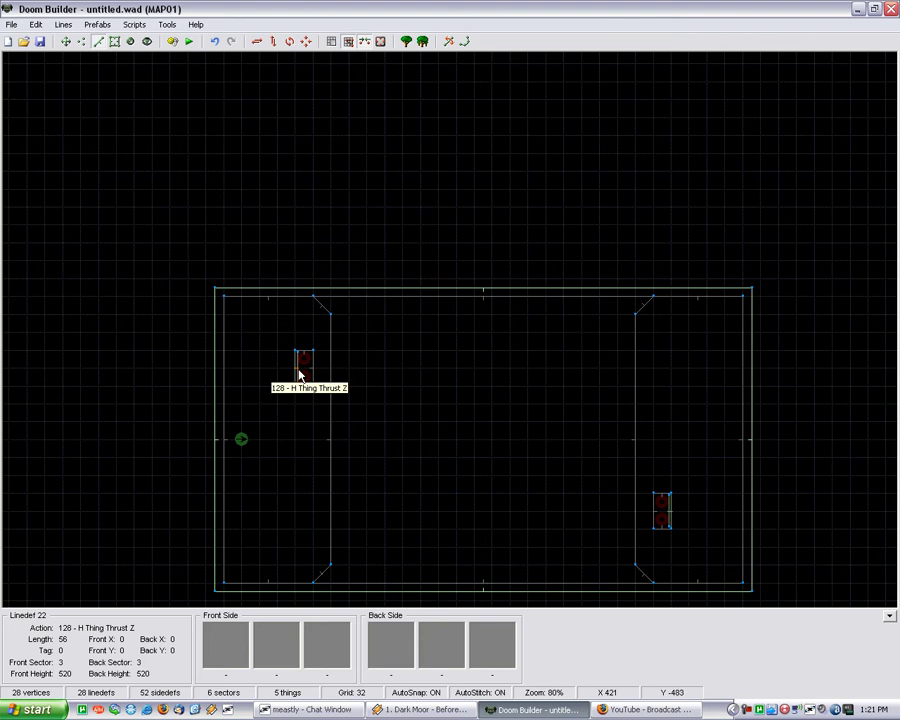
scroll(299, 380, down, 1)
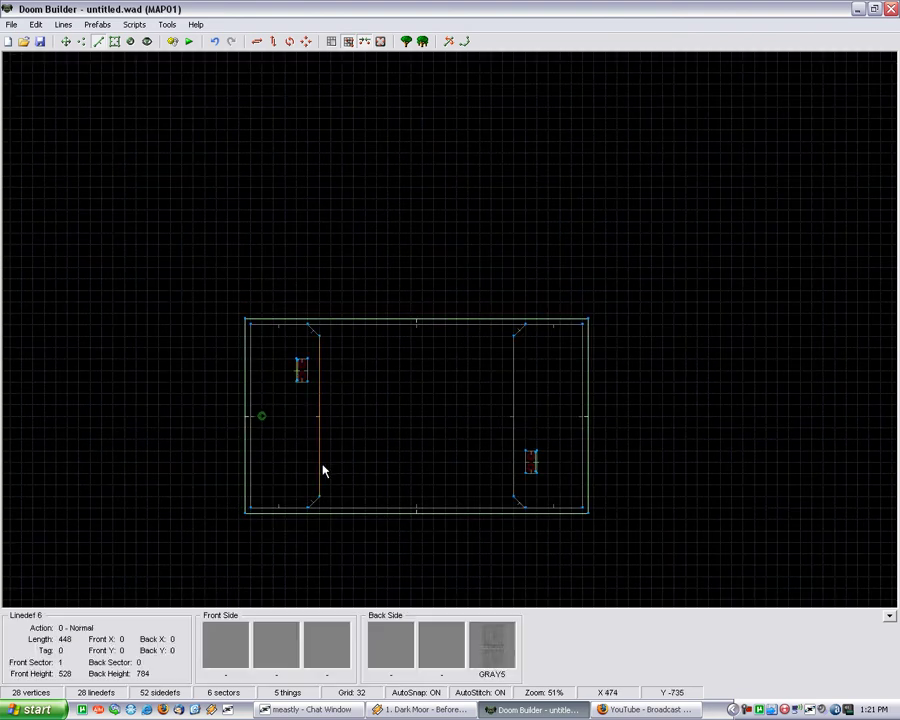
scroll(428, 518, down, 1)
scroll(455, 532, up, 2)
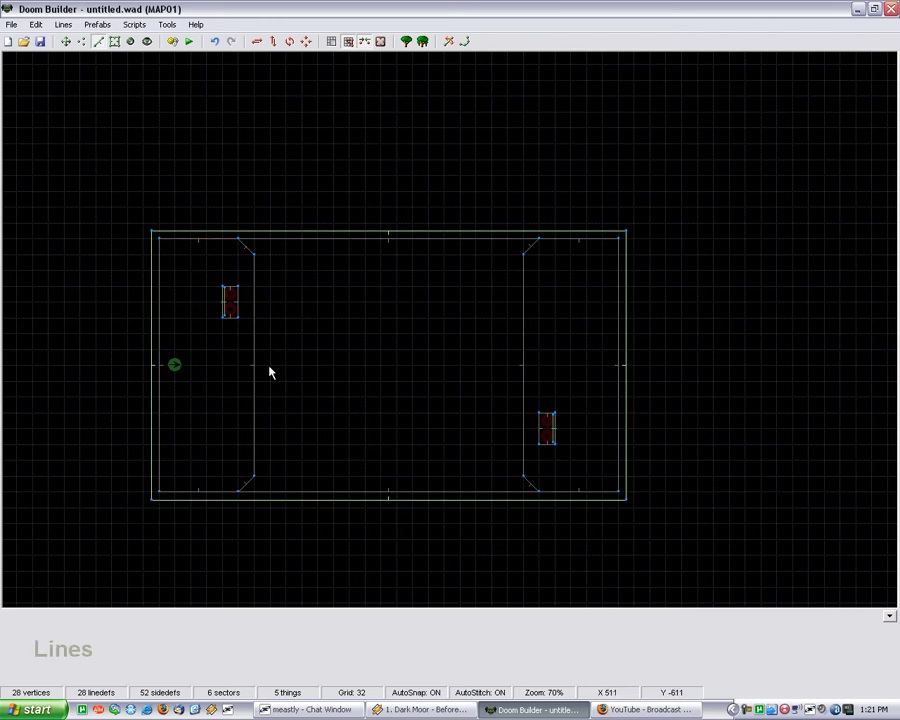
Step: Switch to things mode and review the pad's north fountain thing, choosing White Particle Fountain from the Decoration category
scroll(200, 298, up, 6)
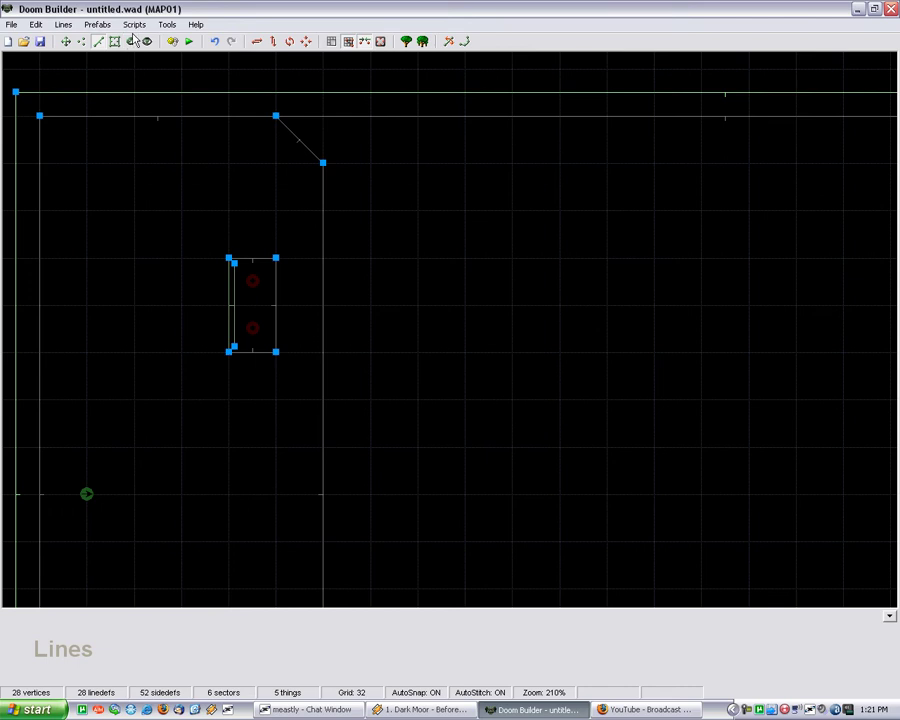
click(133, 41)
right_click(252, 281)
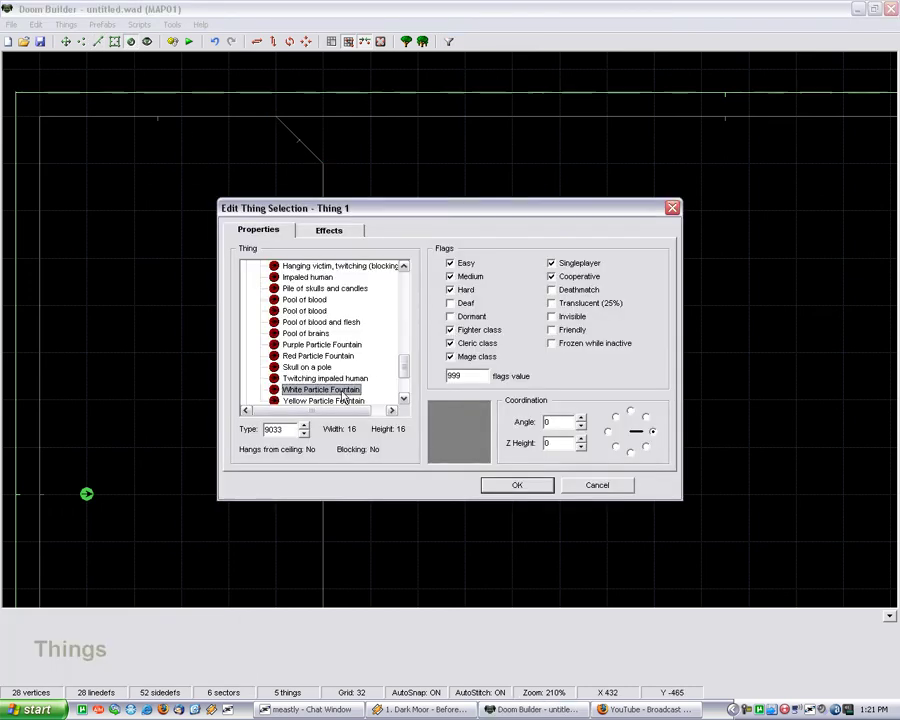
scroll(283, 300, up, 12)
click(285, 312)
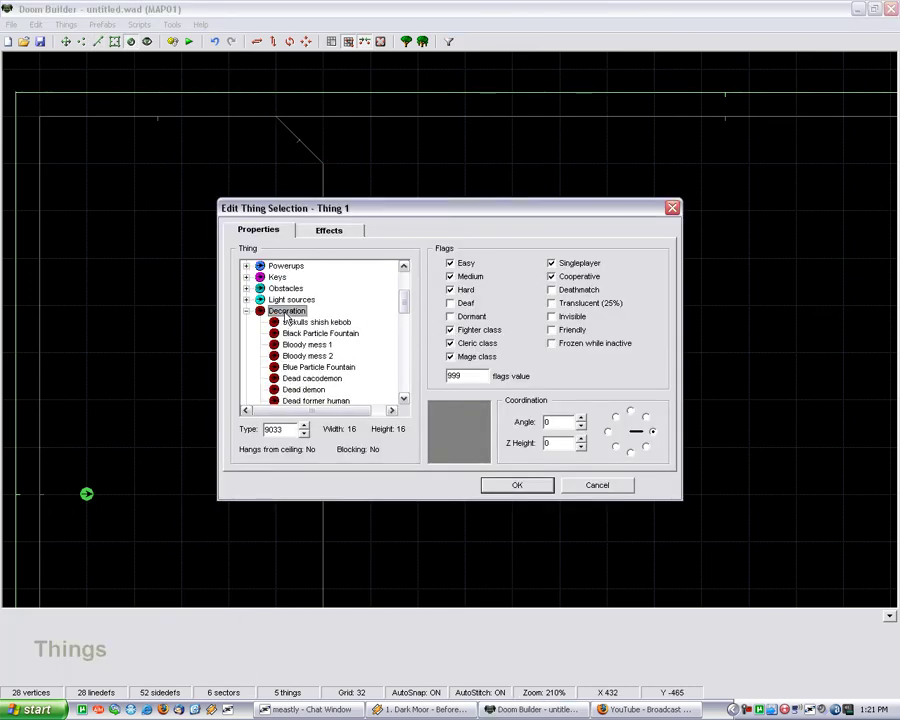
scroll(287, 316, down, 12)
click(305, 322)
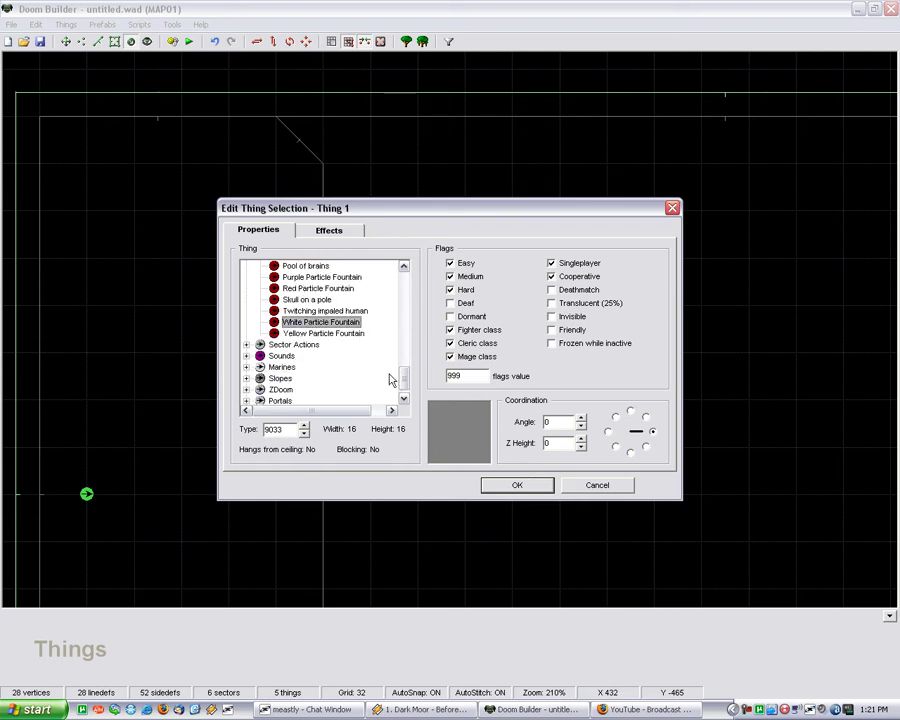
click(517, 486)
scroll(452, 430, down, 4)
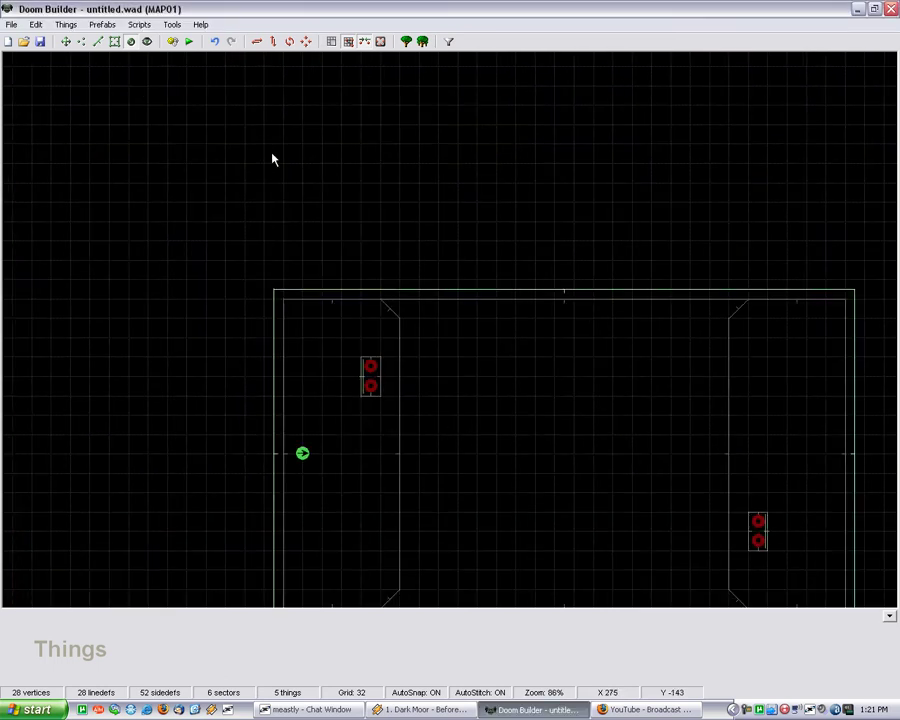
Step: Launch the map in ZDoom and cross the lava using the jump pad near the player start
click(190, 41)
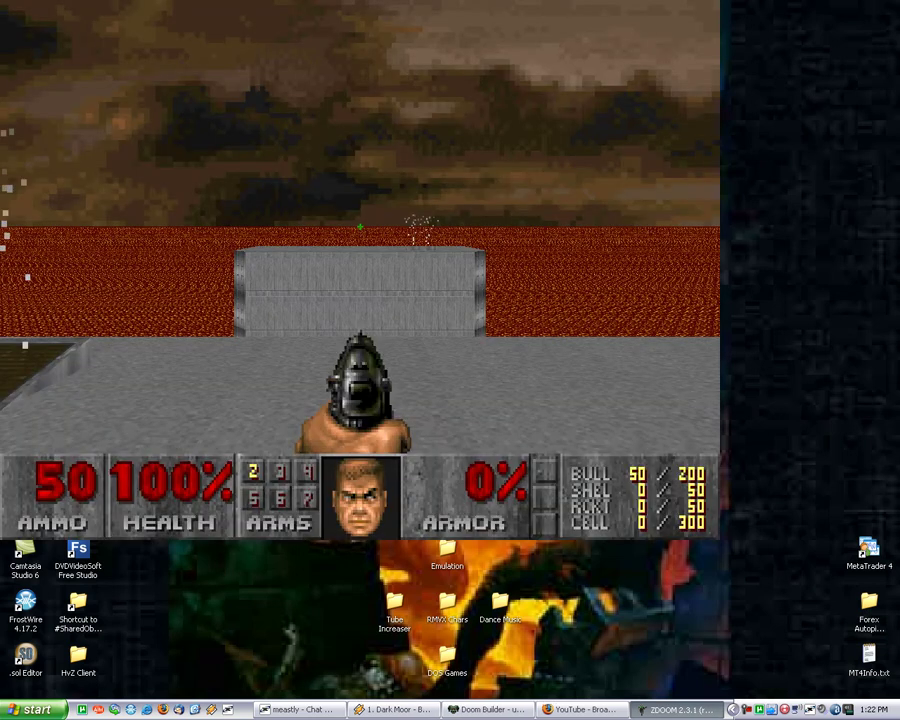
key(Left)
key(a)
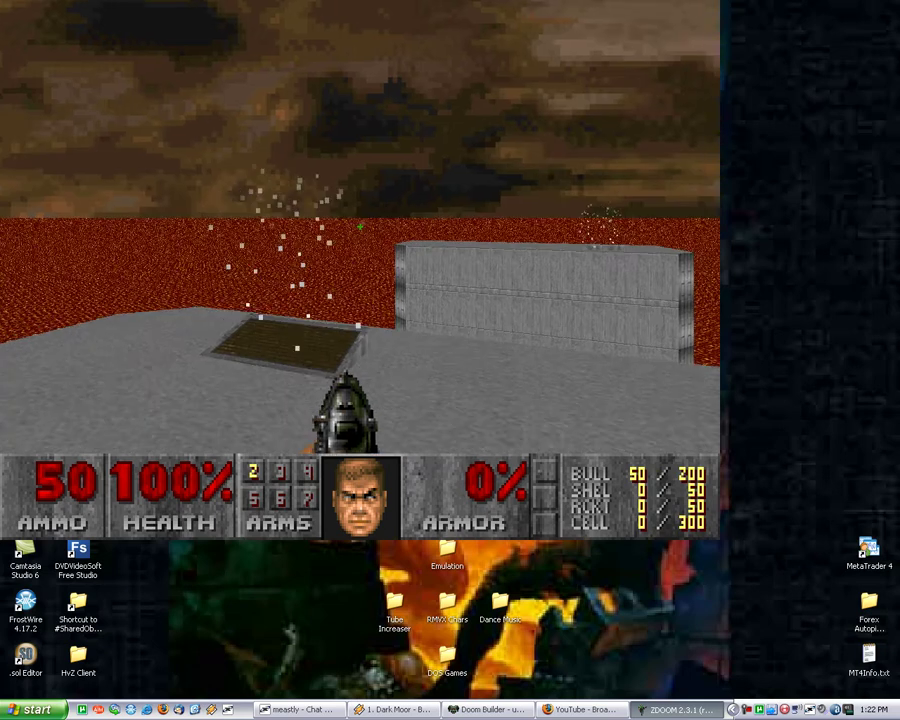
key(Up)
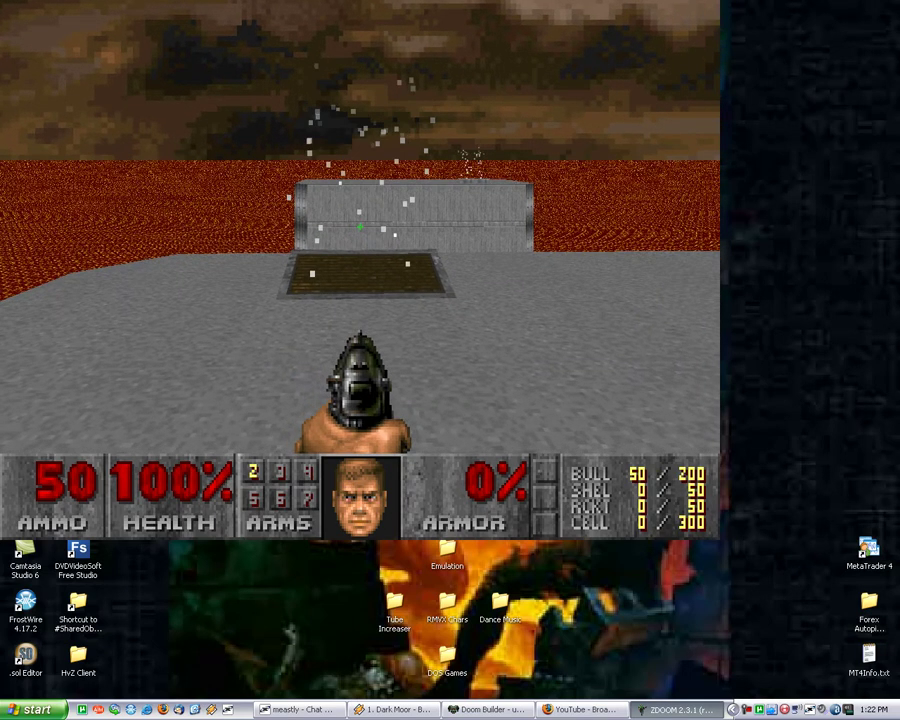
key(w)
key(w)
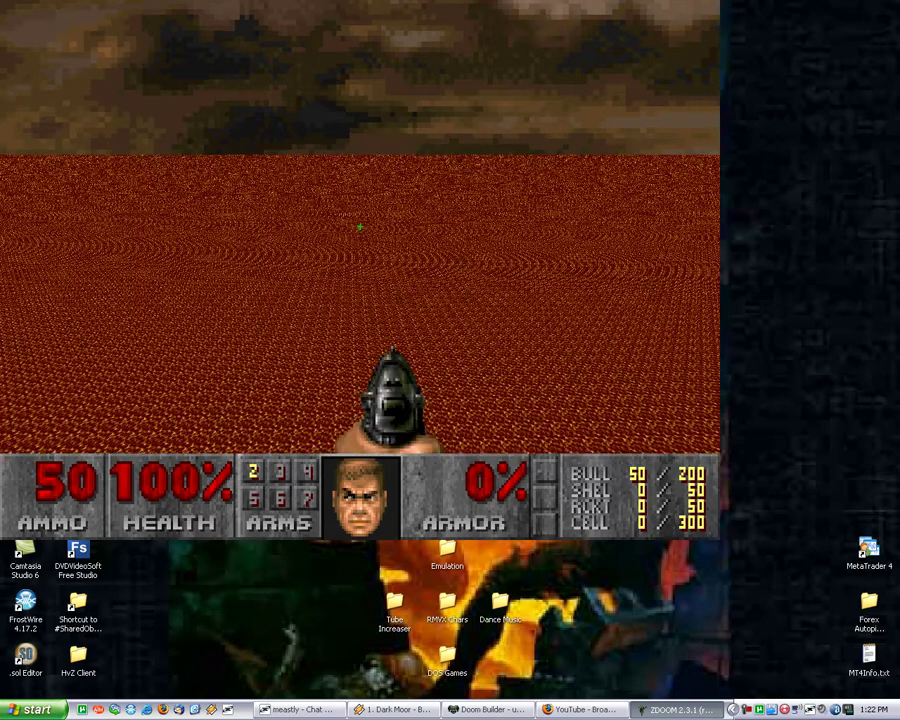
key(w)
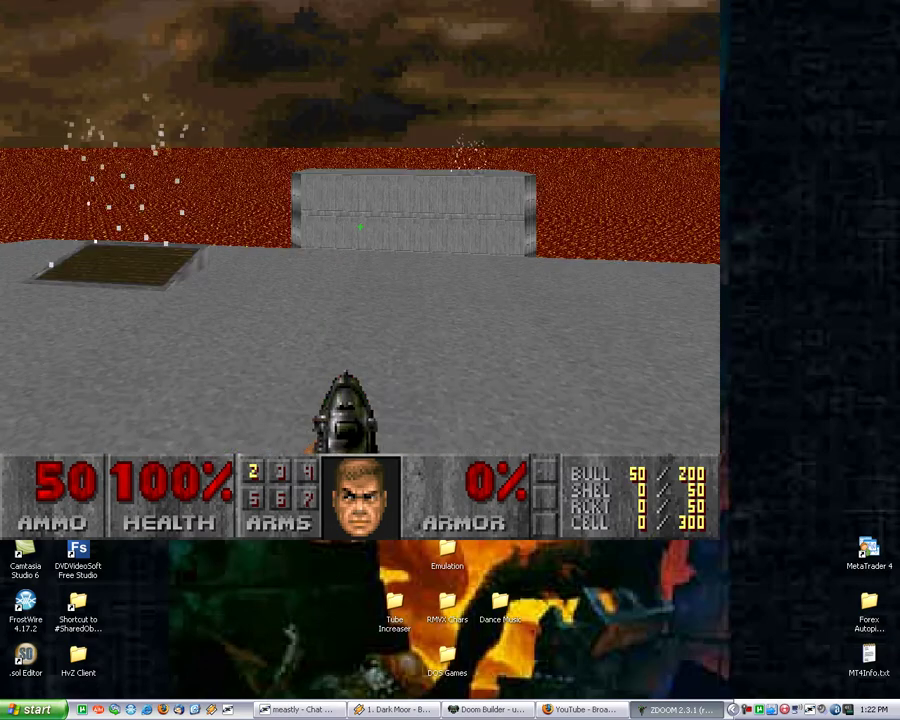
Step: Test the second platform's jump pad by running over it back across the lava
key(a)
key(Up)
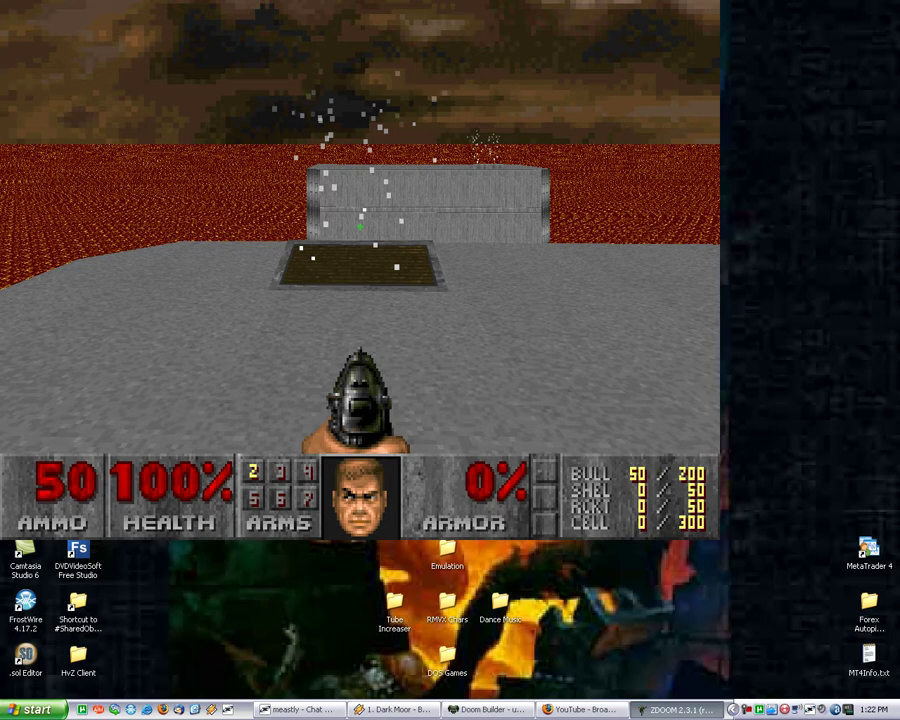
key(Up)
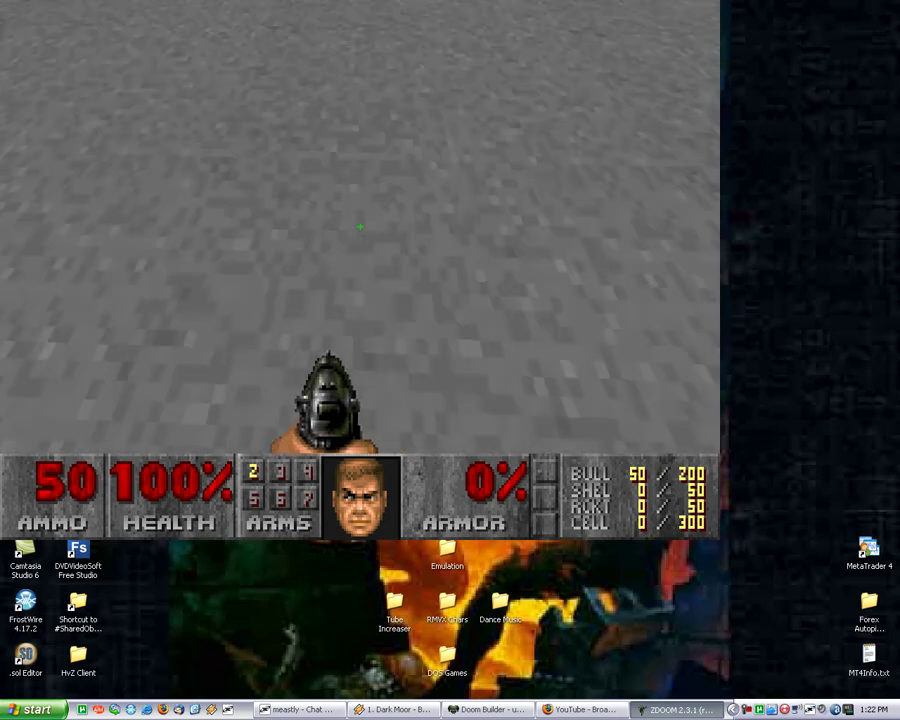
key(w)
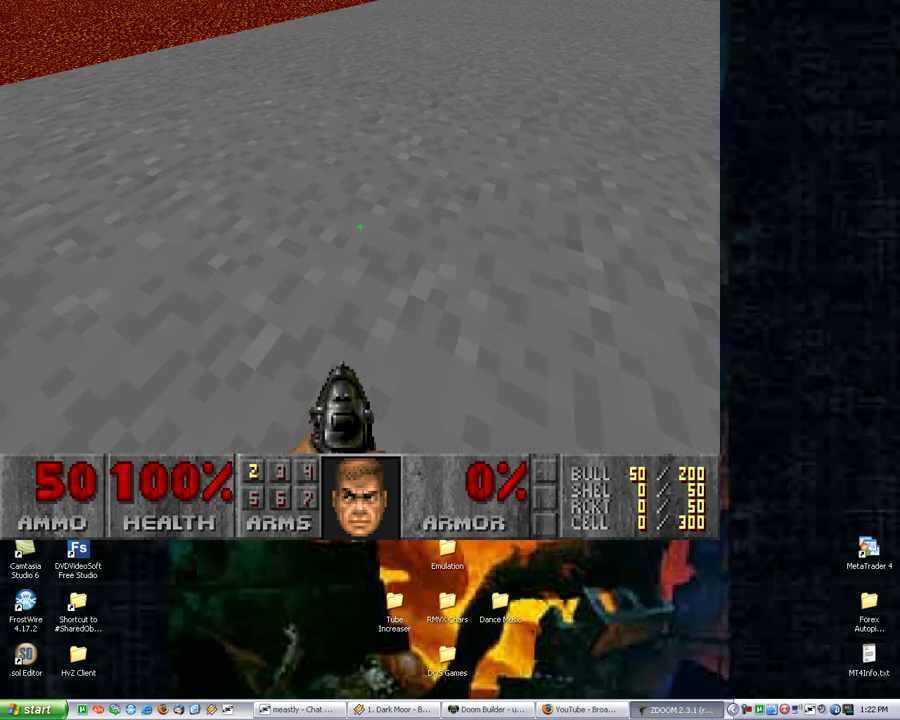
key(Left)
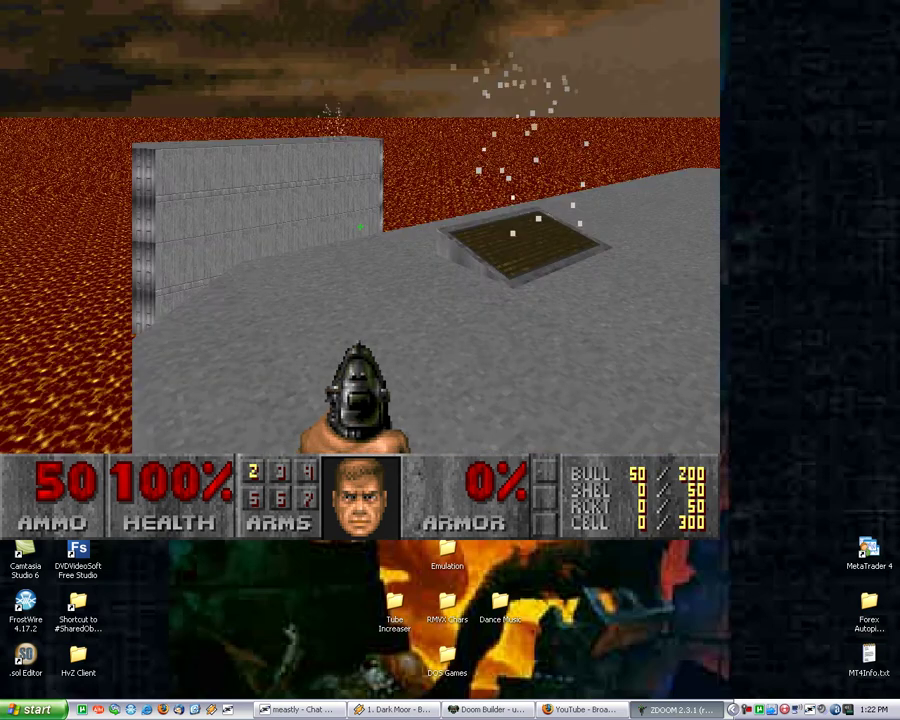
Step: Walk off the platform's edge into the lava to test its damage on the player
key(Right)
key(Up)
key(Right)
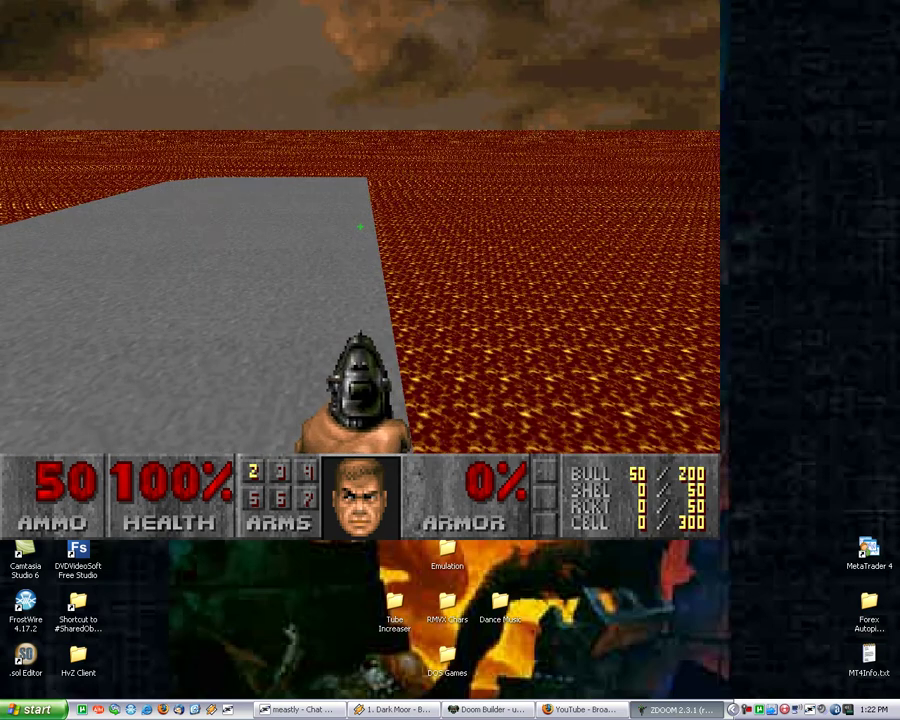
key(Left)
key(Right)
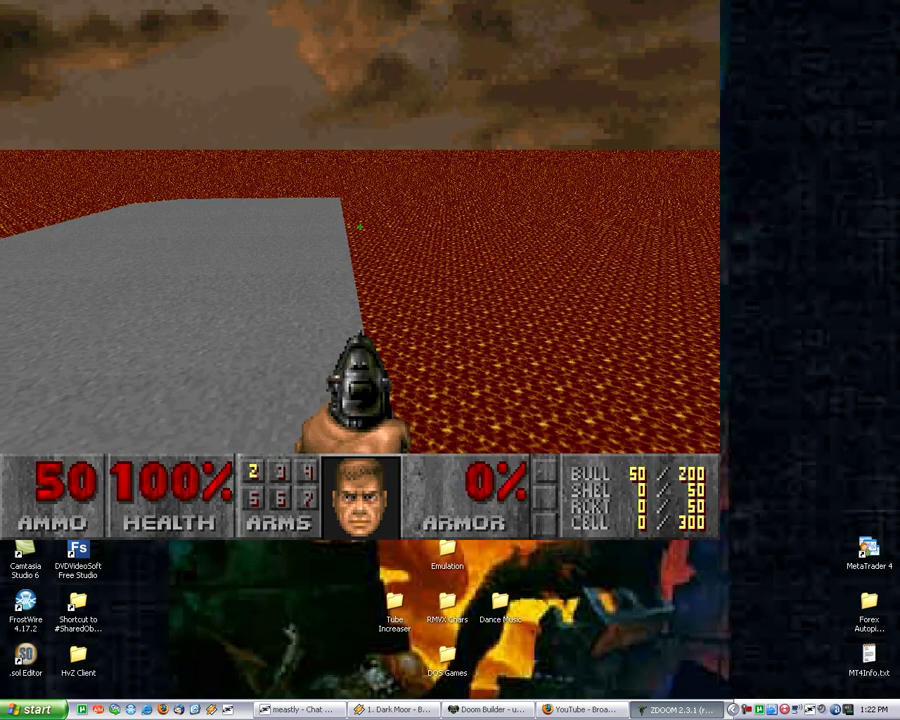
key(Left)
key(Up)
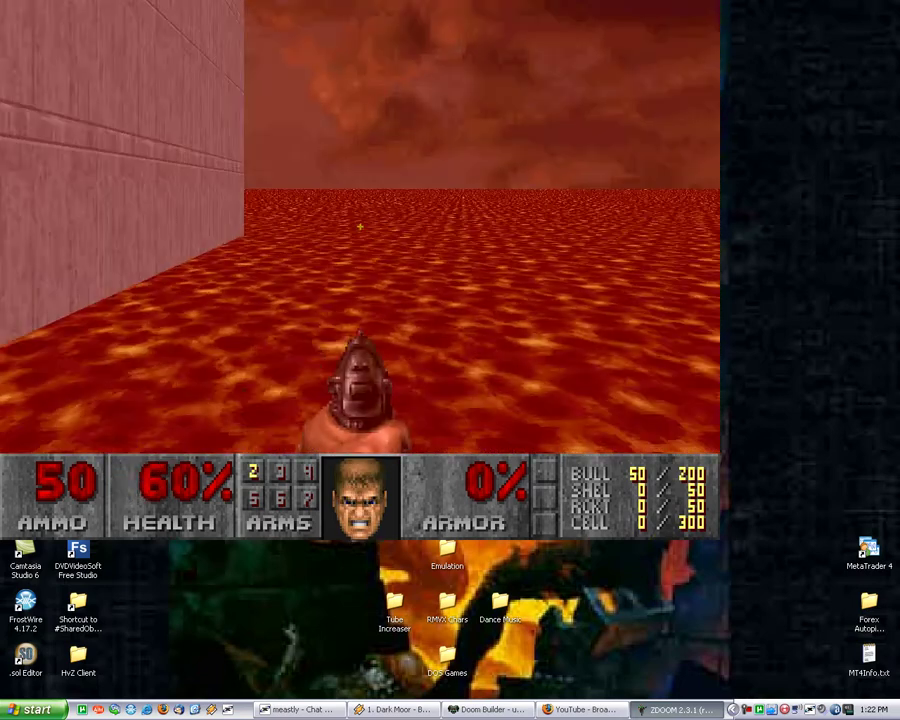
key(Left)
key(Right)
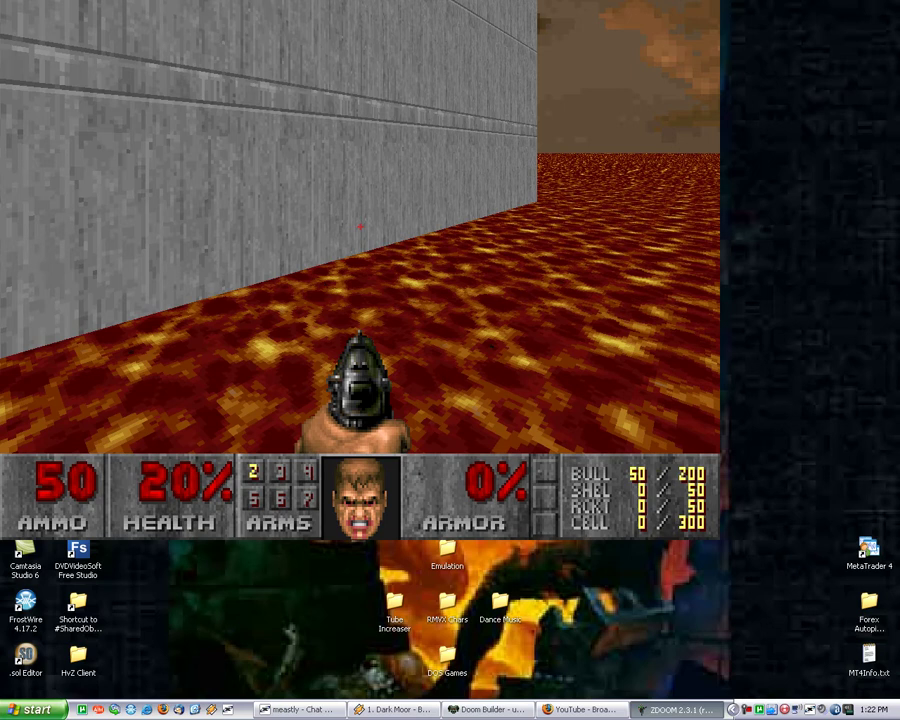
Step: Quit the test game and return to Doom Builder
key(Escape)
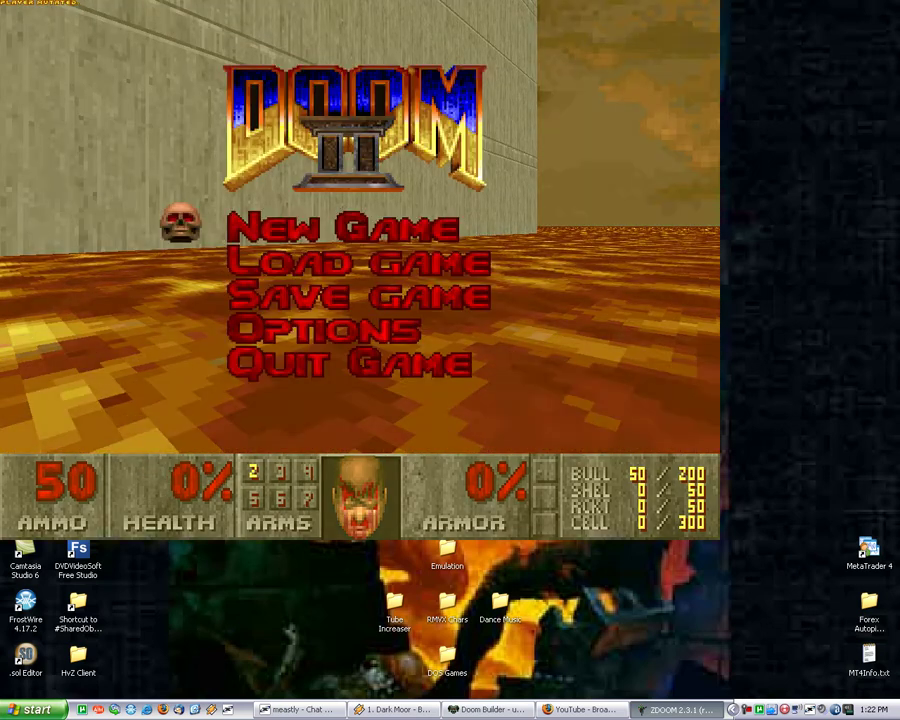
key(Up)
key(Return)
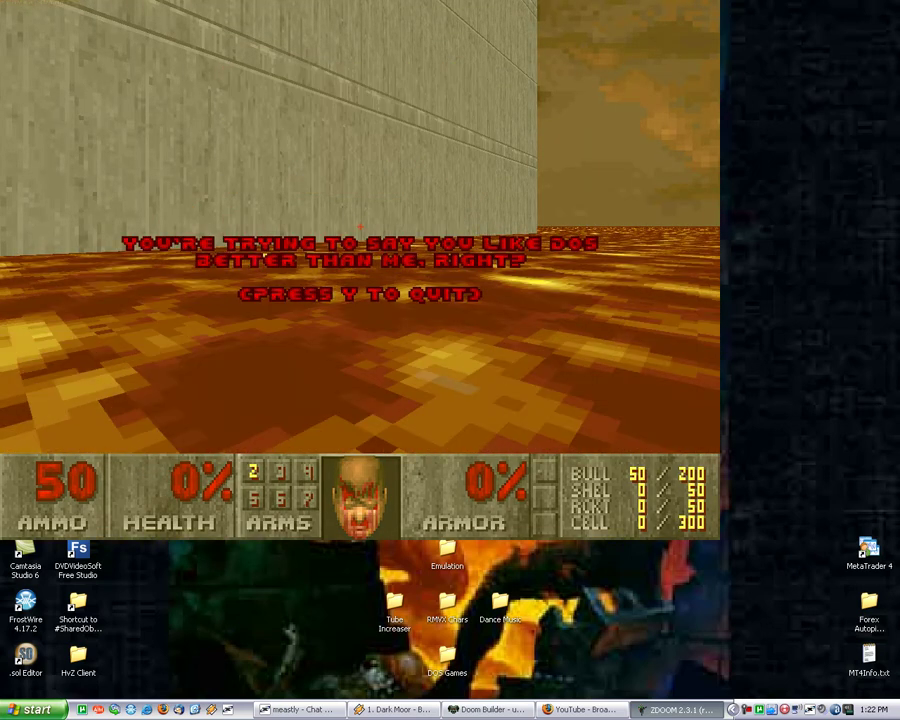
key(y)
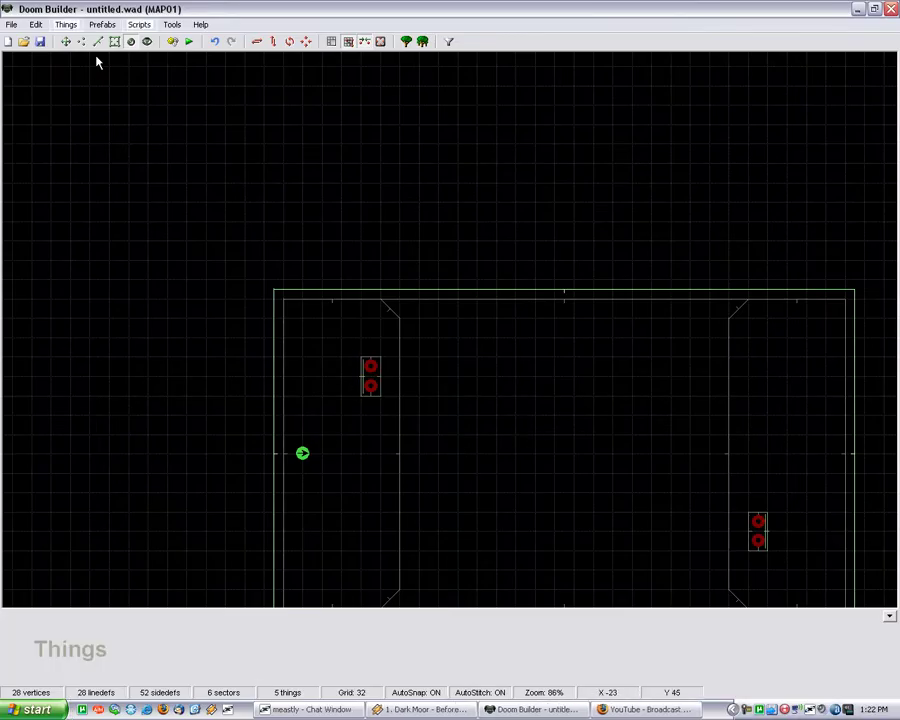
Step: Switch to lines mode and review the Thing Thrust Z arguments of the inner line of the pad near the player start
click(98, 41)
scroll(346, 390, up, 2)
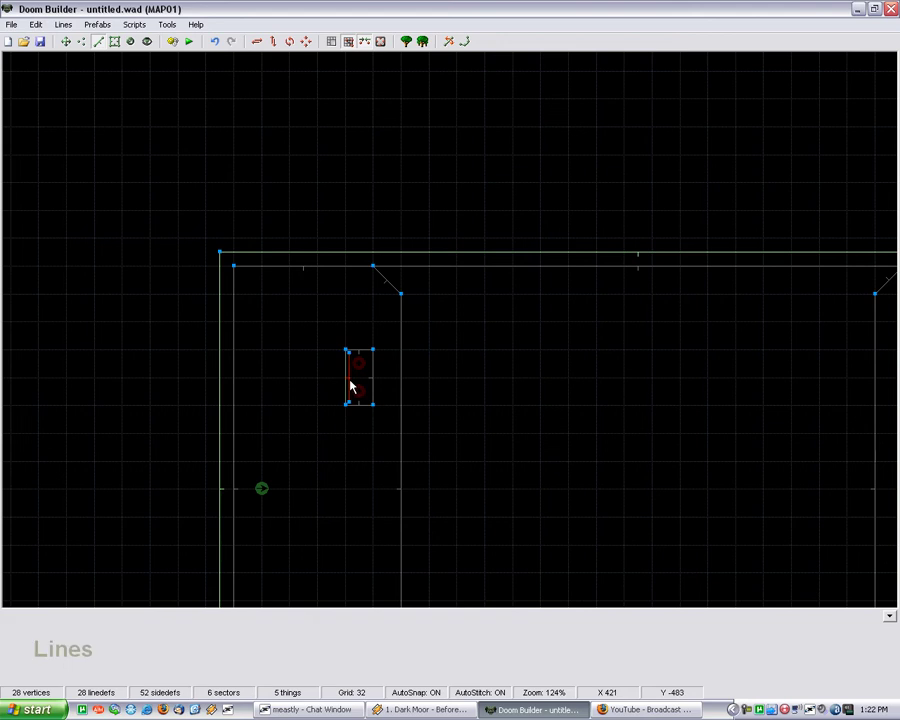
right_click(347, 385)
click(590, 262)
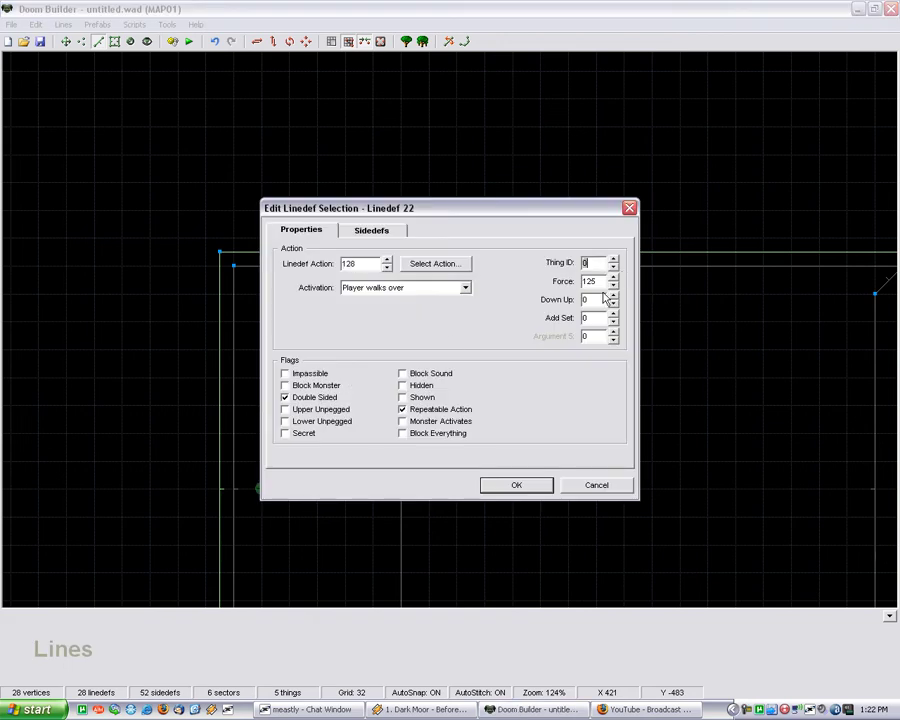
click(592, 317)
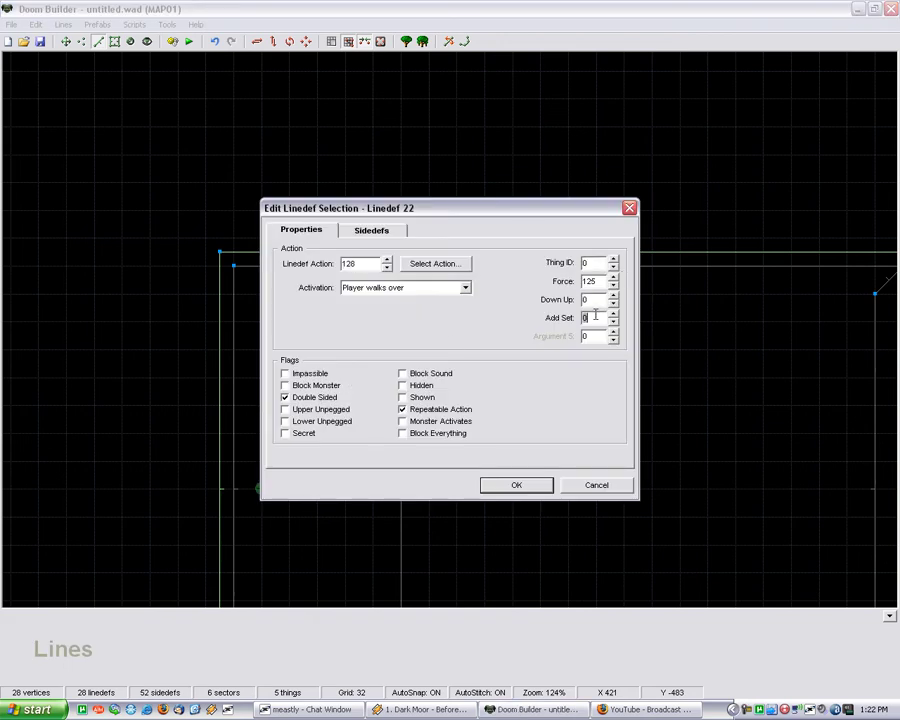
click(613, 488)
scroll(131, 260, down, 2)
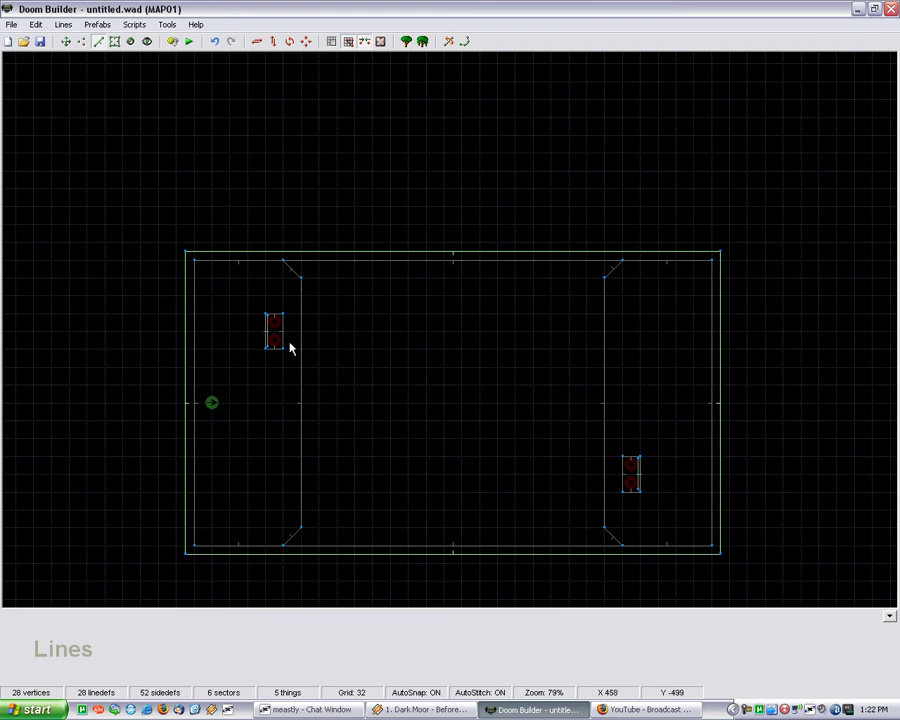
scroll(346, 458, down, 3)
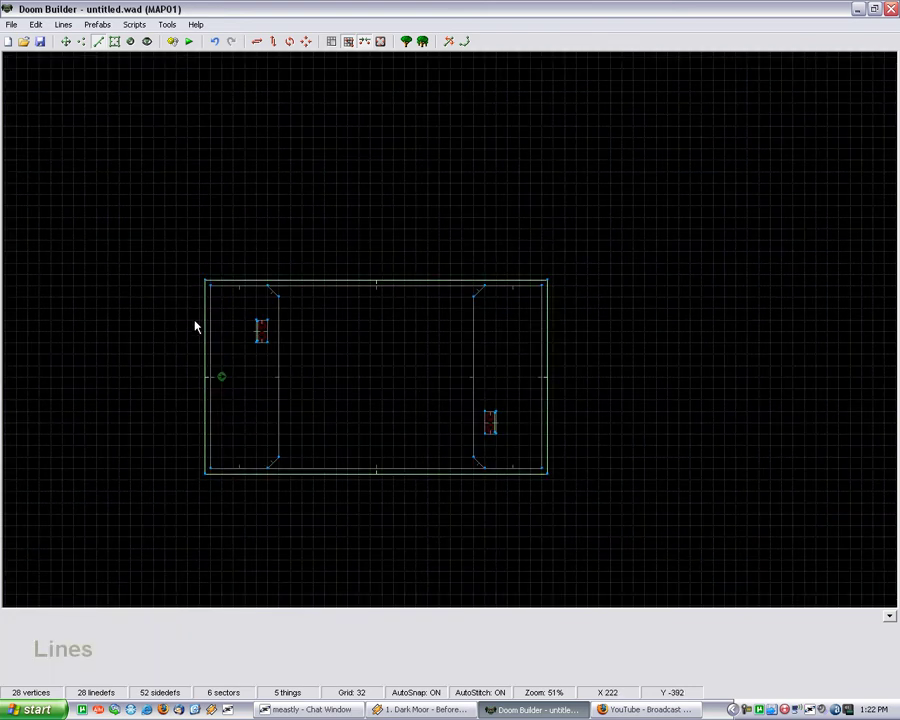
scroll(372, 480, up, 2)
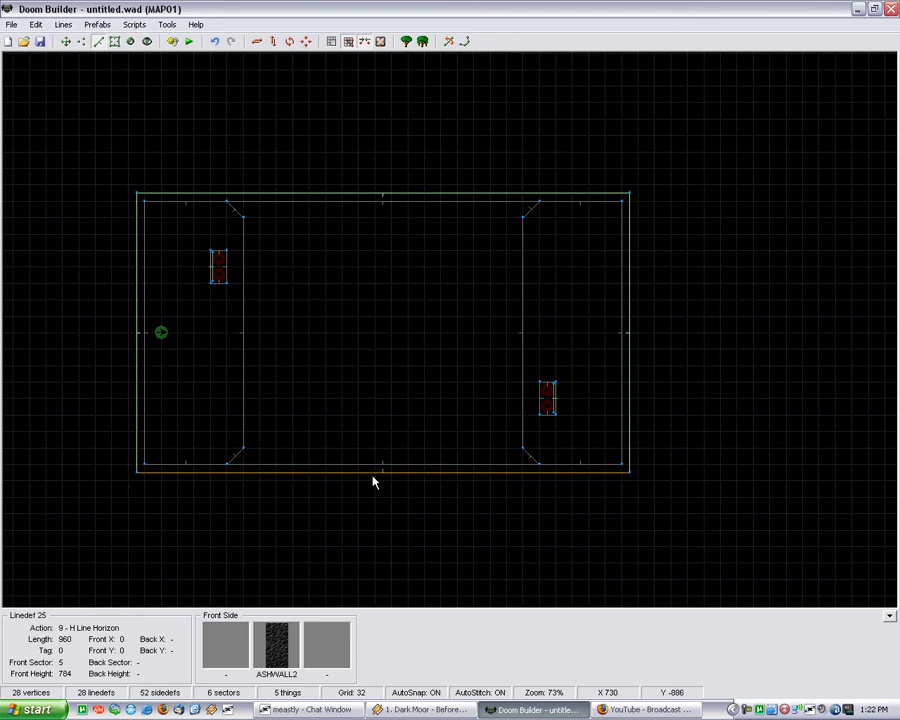